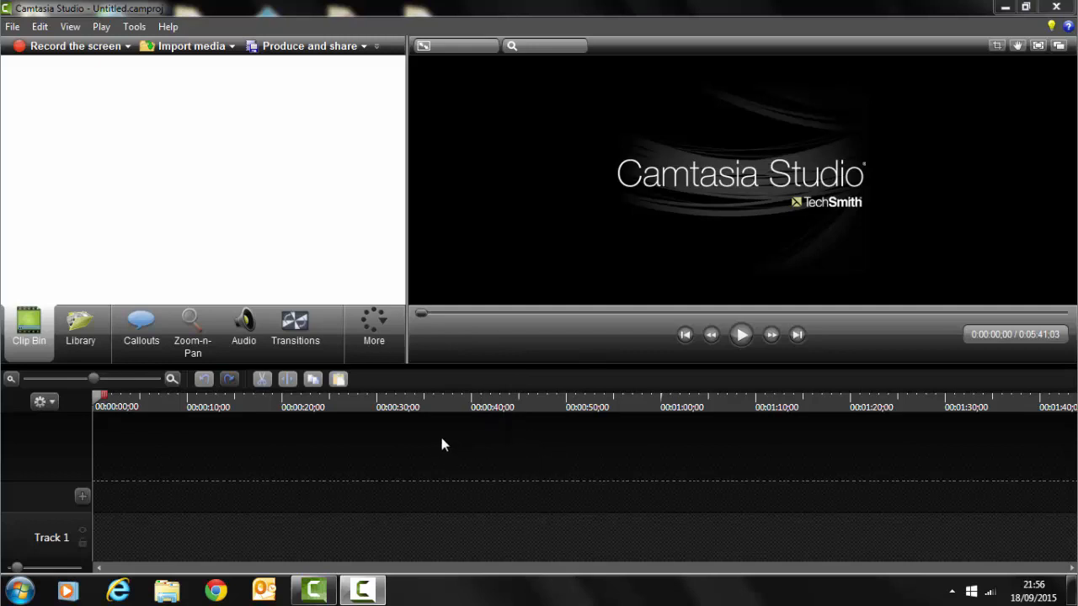
# Step: Add two empty tracks to the timeline and insert a plain text callout at the start of Track 1
pyautogui.click(82, 495)
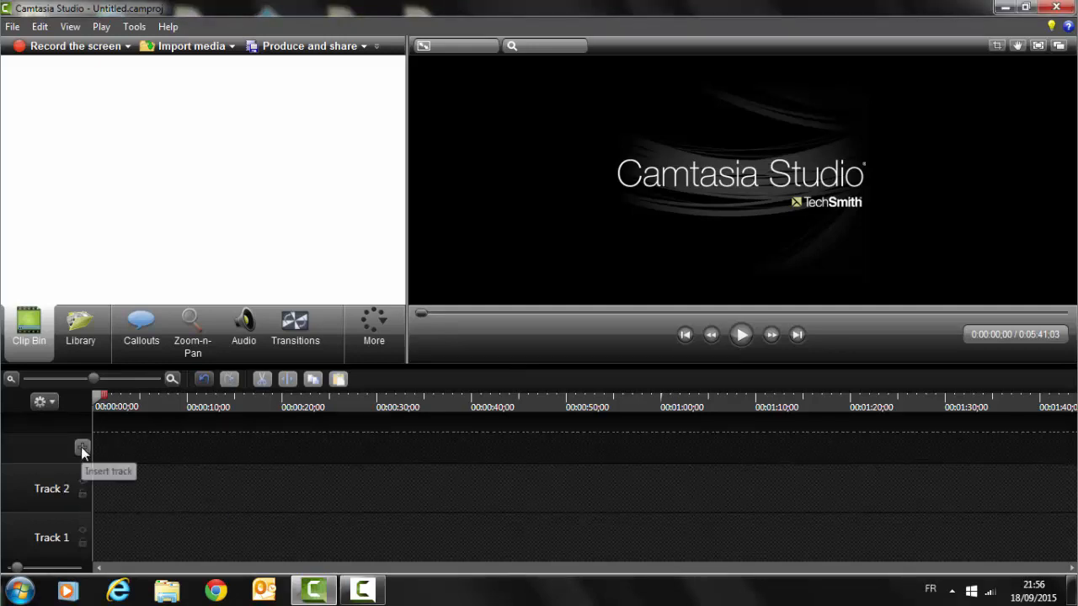
pyautogui.click(81, 448)
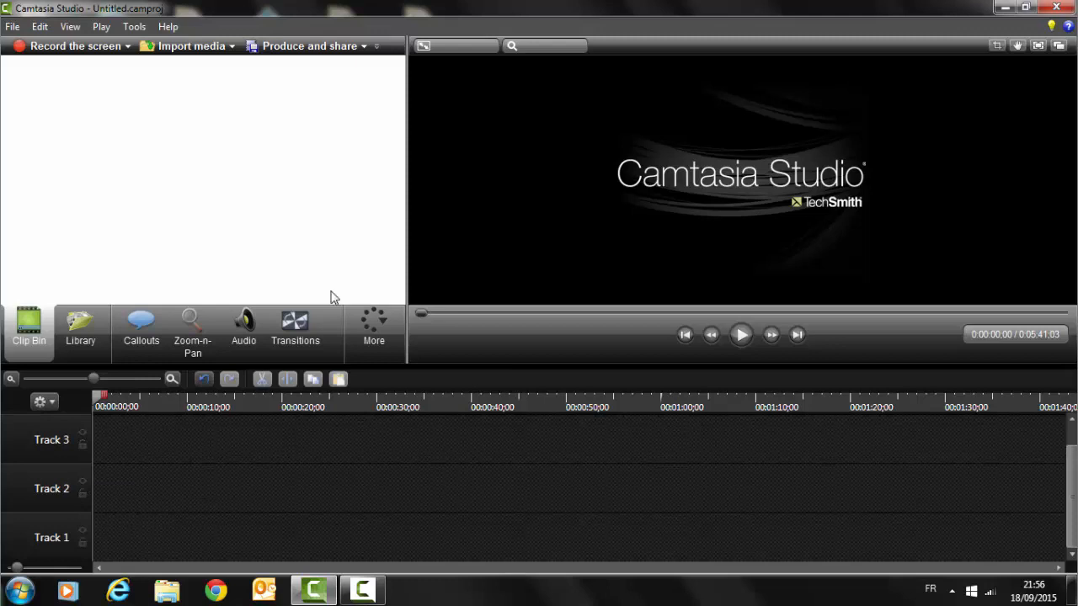
pyautogui.click(141, 320)
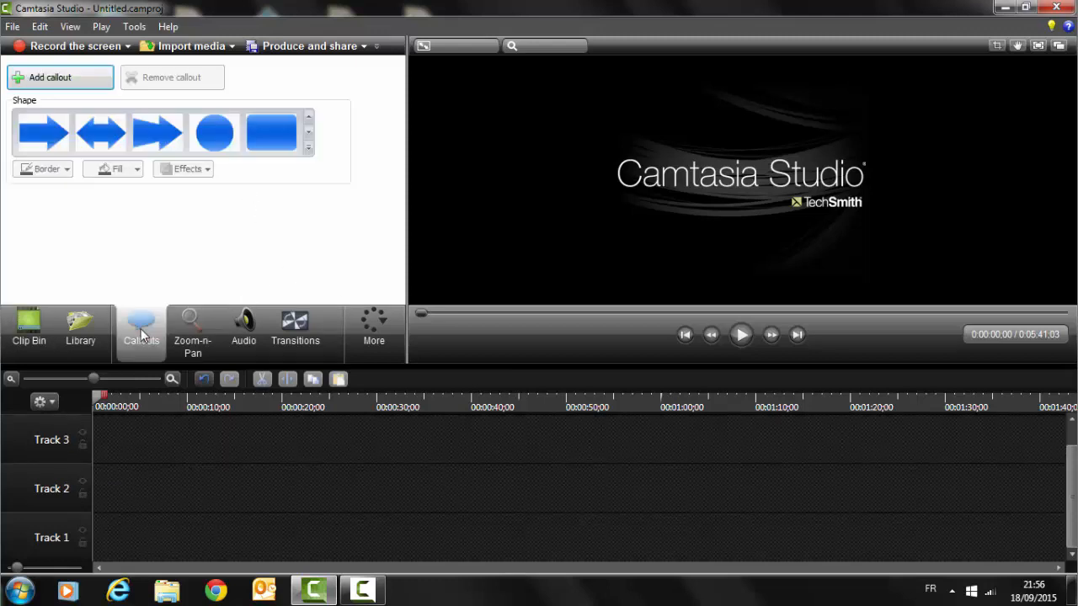
pyautogui.click(308, 146)
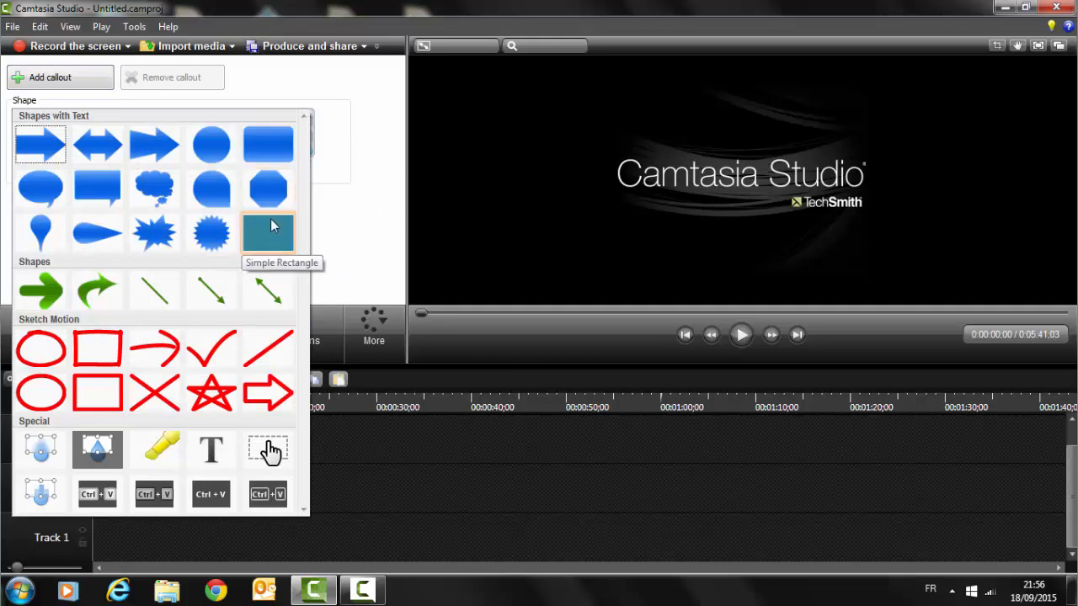
pyautogui.click(216, 453)
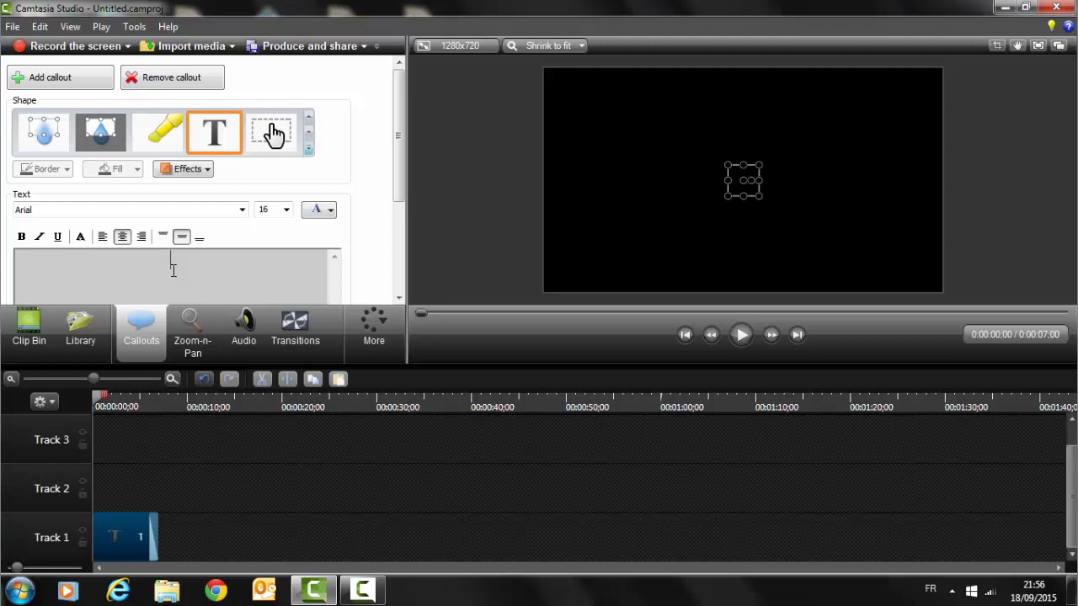
# Step: Enter "WELCOME TO HEPFUL TV!" as the text of the new callout
pyautogui.write('WZ')
pyautogui.press('BackSpace')
pyautogui.write('ELCOME TO M')
pyautogui.press('BackSpace')
pyautogui.write('HEPFUL ')
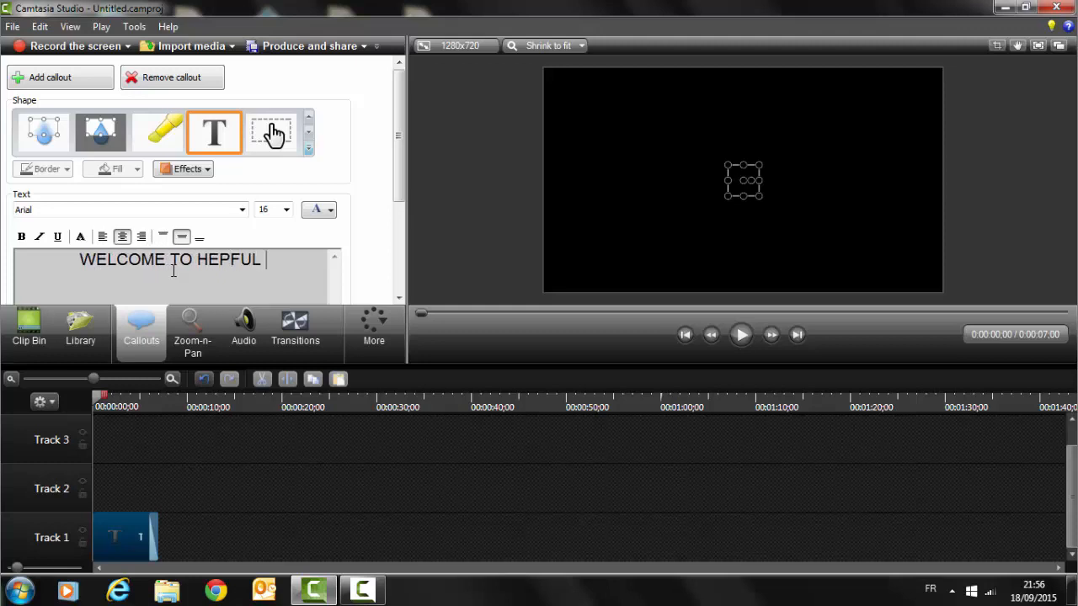
pyautogui.write('TV!')
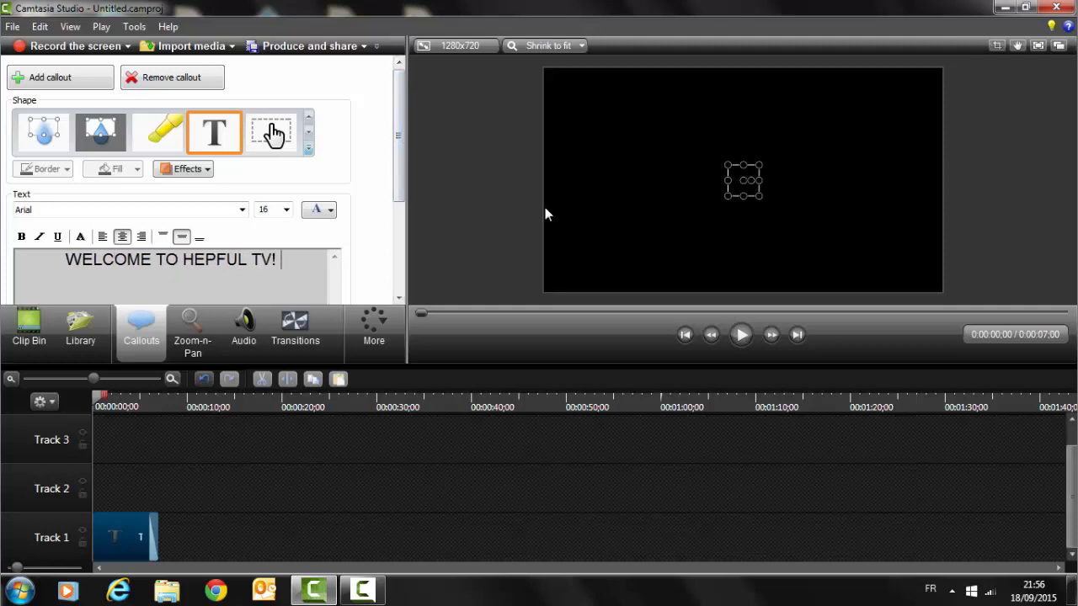
pyautogui.click(510, 201)
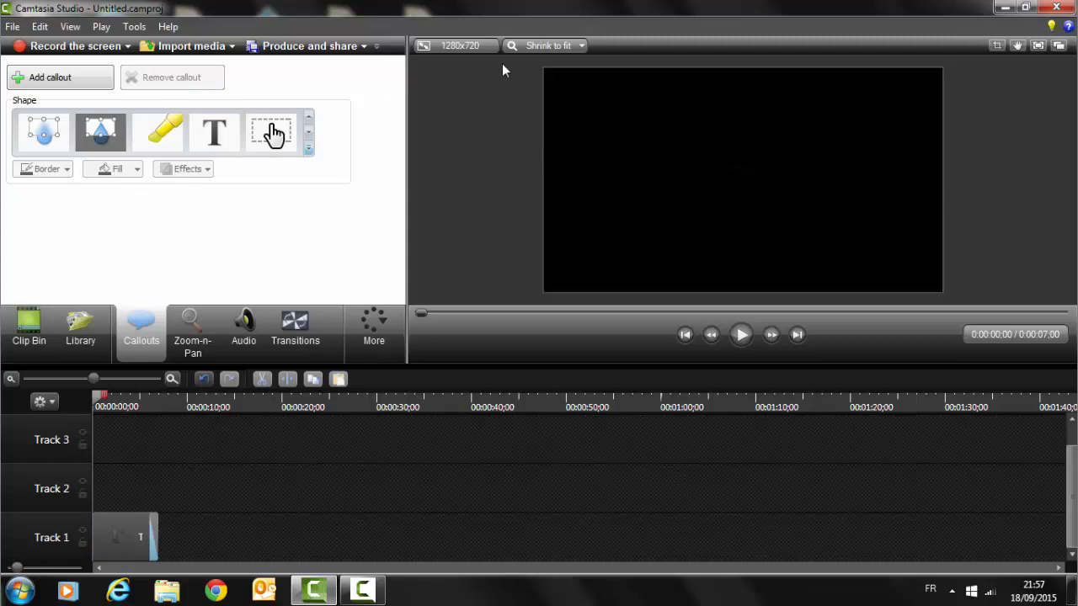
# Step: Change the video's background color to gray in the editing dimensions settings
pyautogui.click(484, 44)
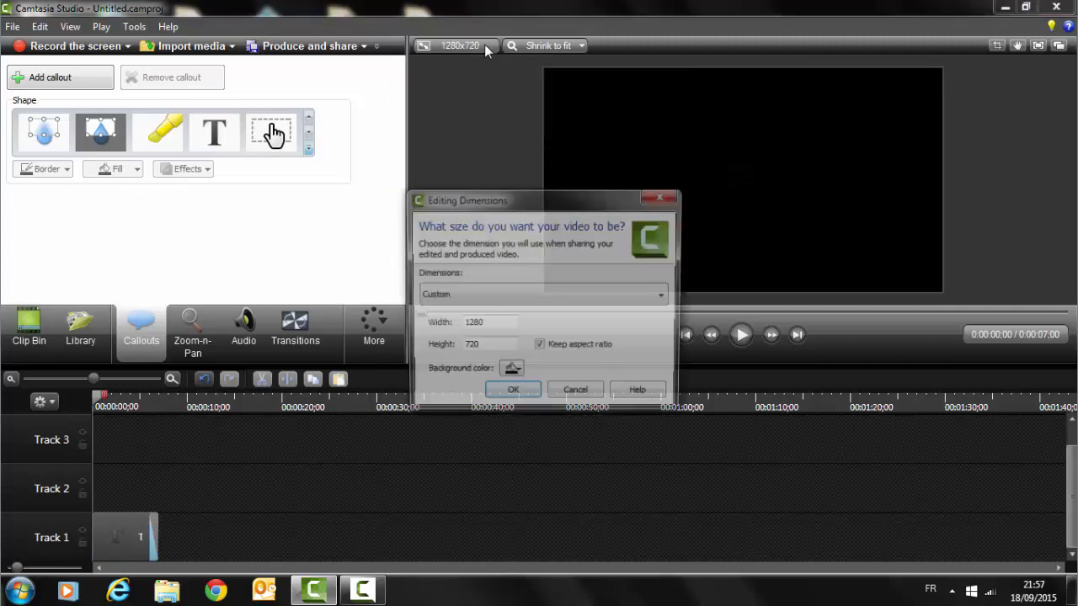
pyautogui.click(510, 373)
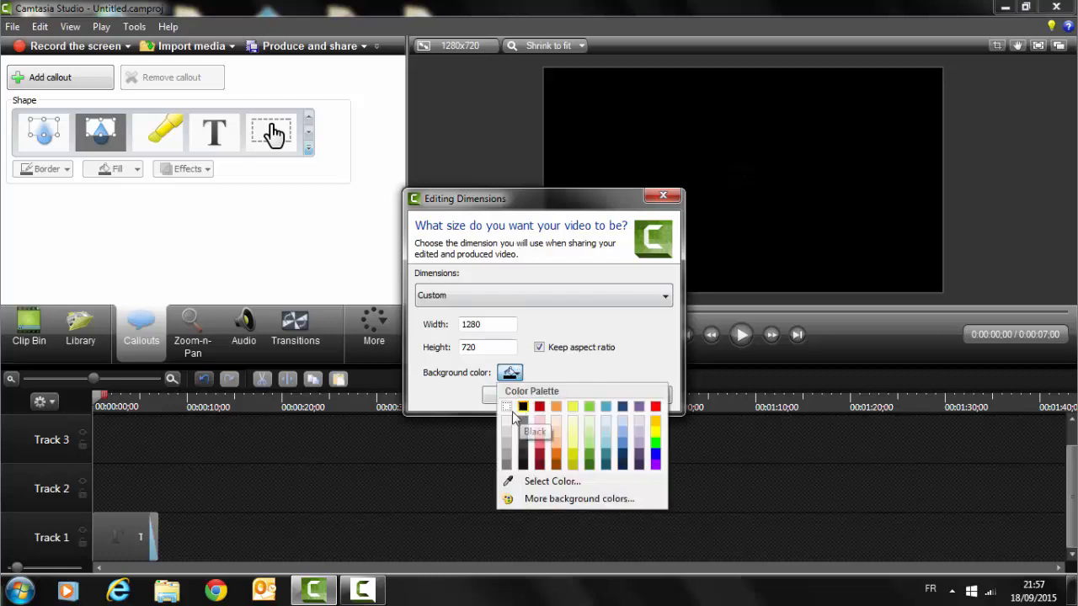
pyautogui.click(506, 407)
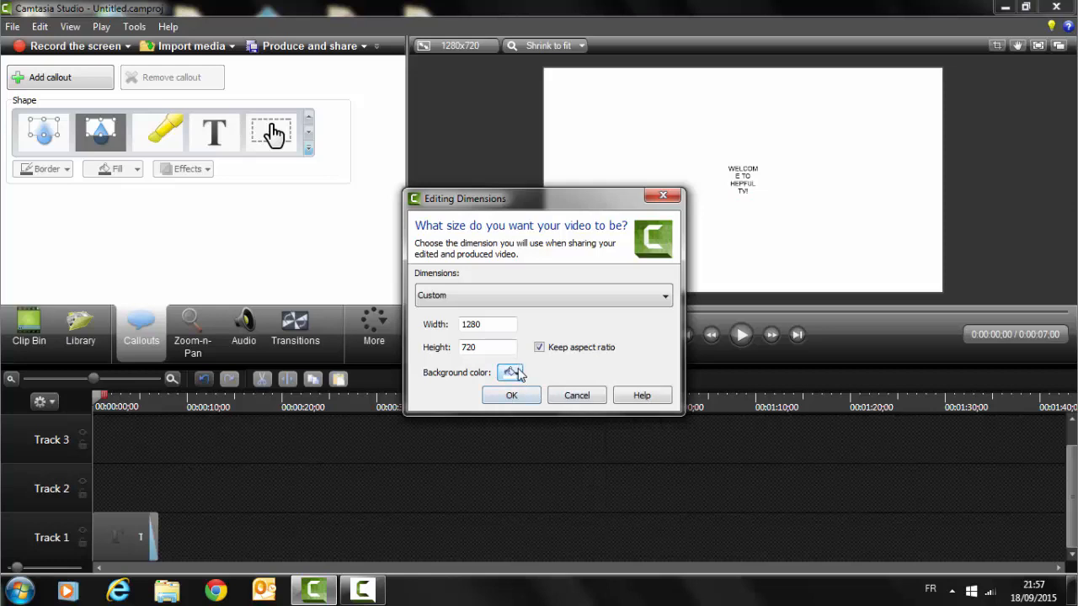
pyautogui.click(512, 372)
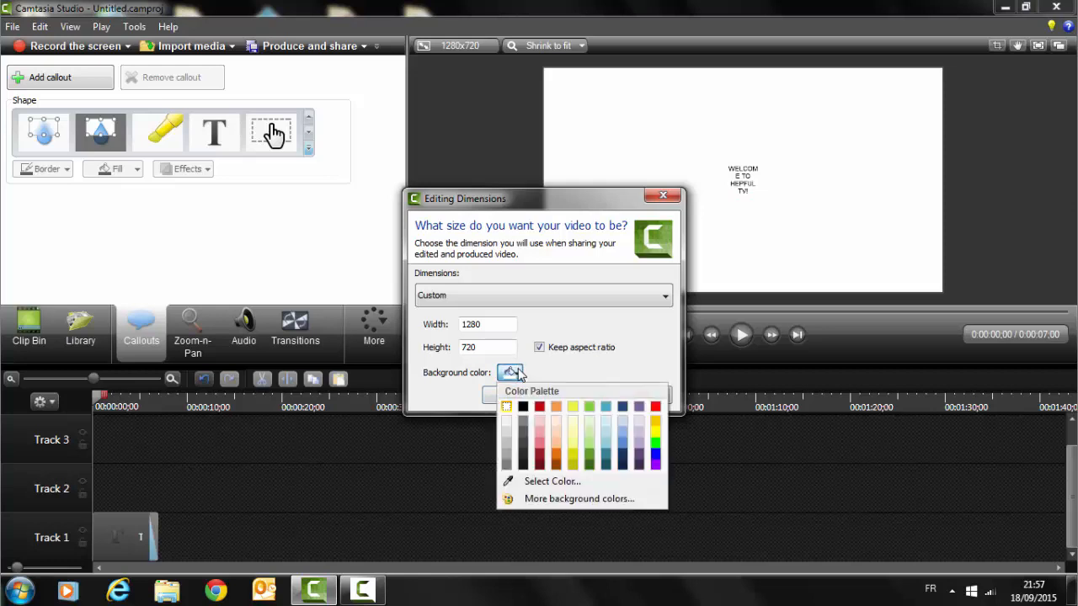
pyautogui.click(523, 424)
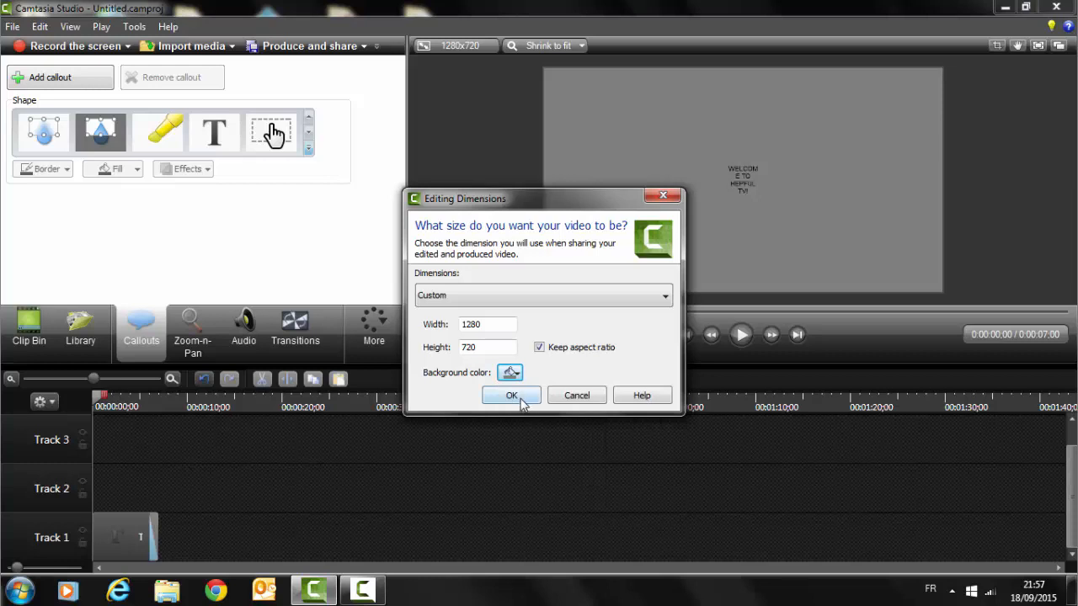
pyautogui.click(515, 395)
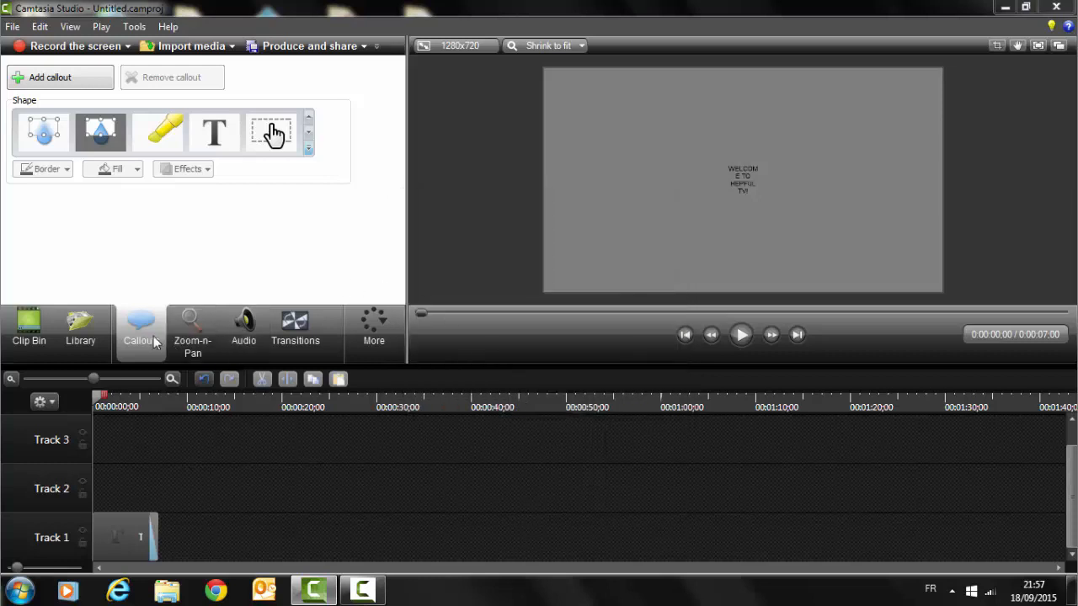
# Step: Set the callout text's font size to 50 and enlarge its box until the title fits on one line
pyautogui.click(124, 531)
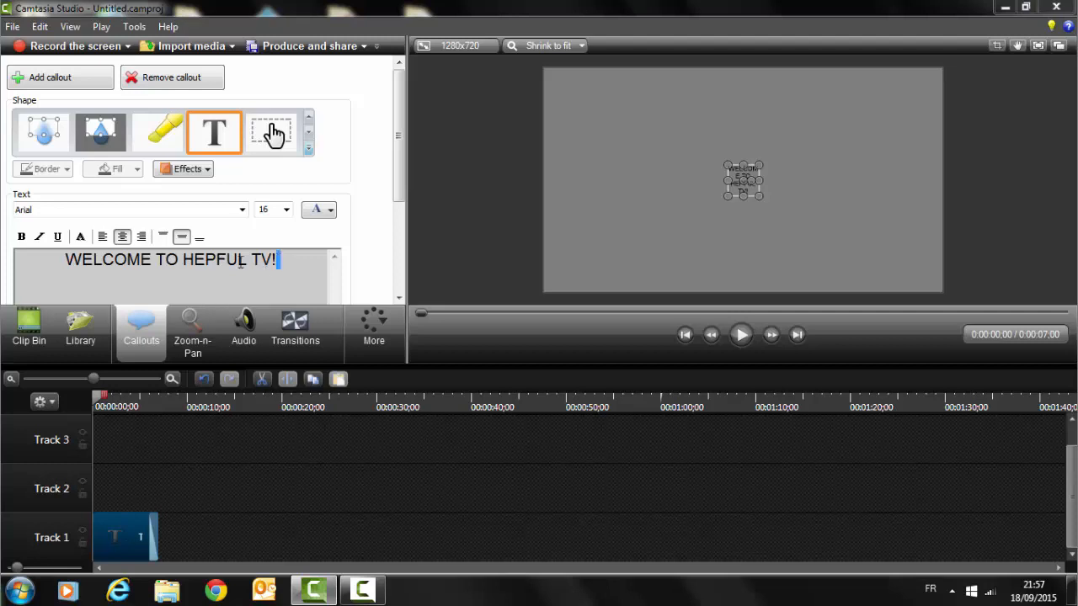
pyautogui.moveTo(281, 263); pyautogui.dragTo(49, 252)
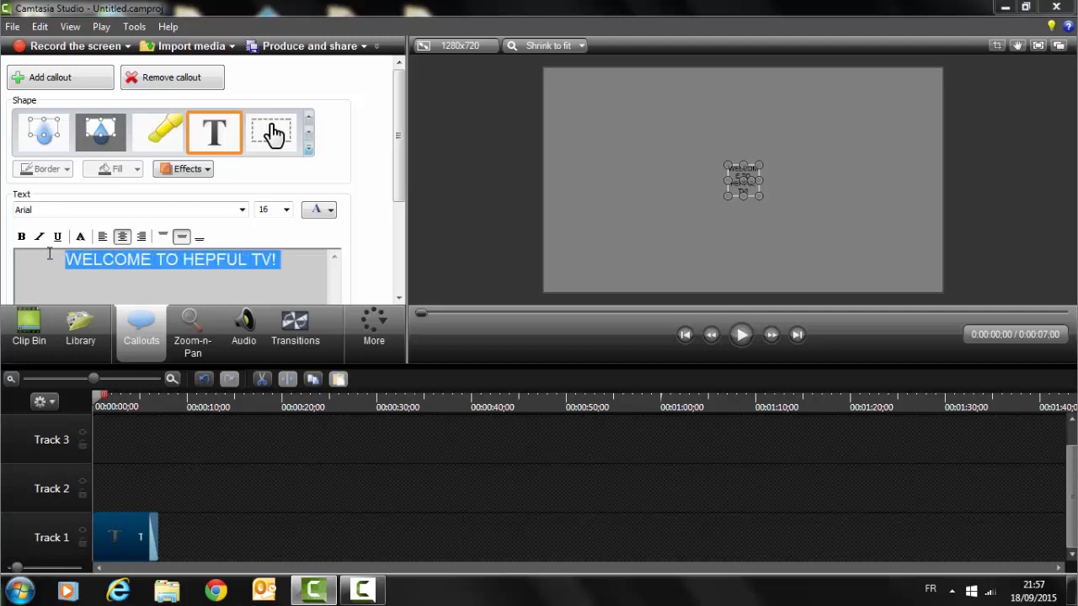
pyautogui.click(286, 209)
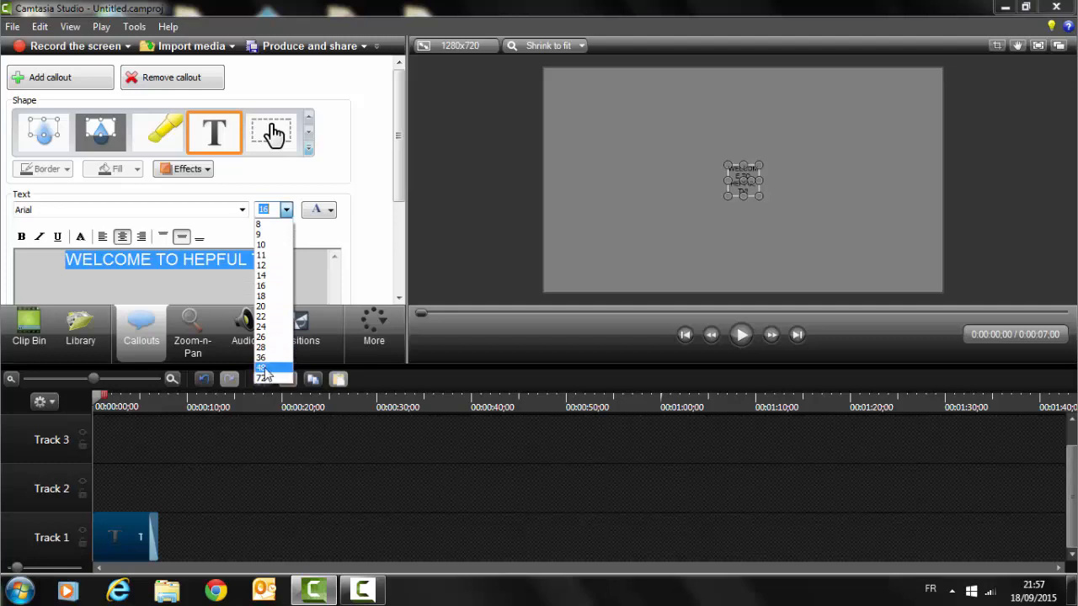
pyautogui.click(266, 368)
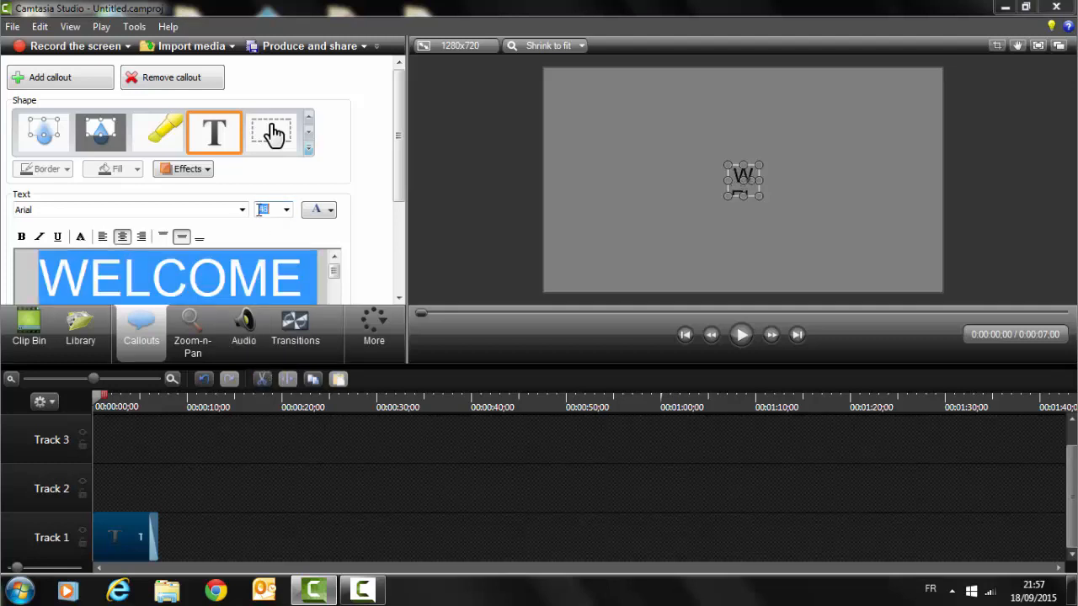
pyautogui.write('50')
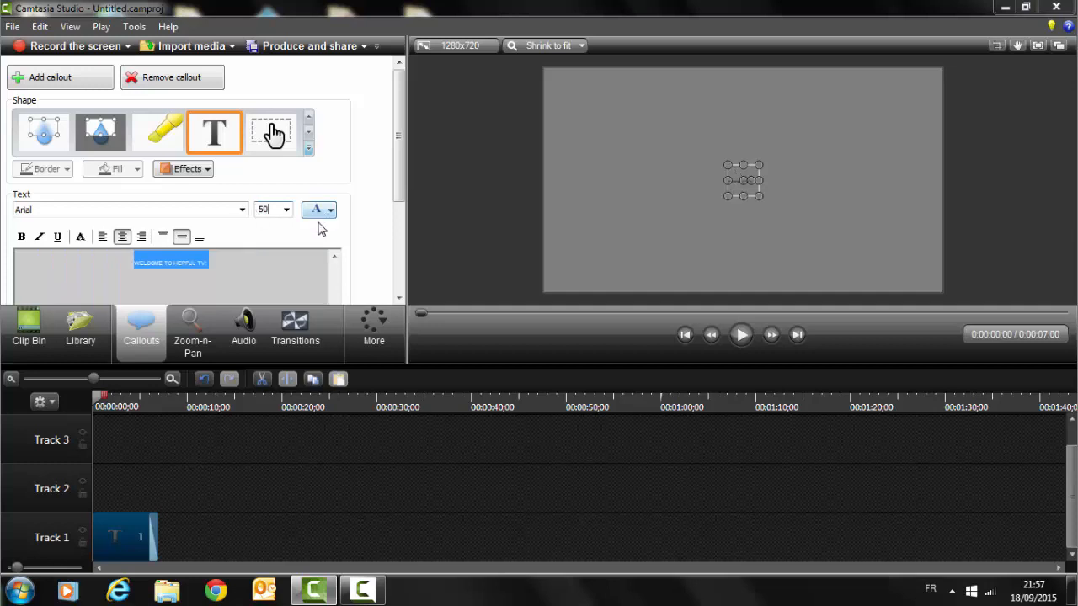
pyautogui.click(289, 260)
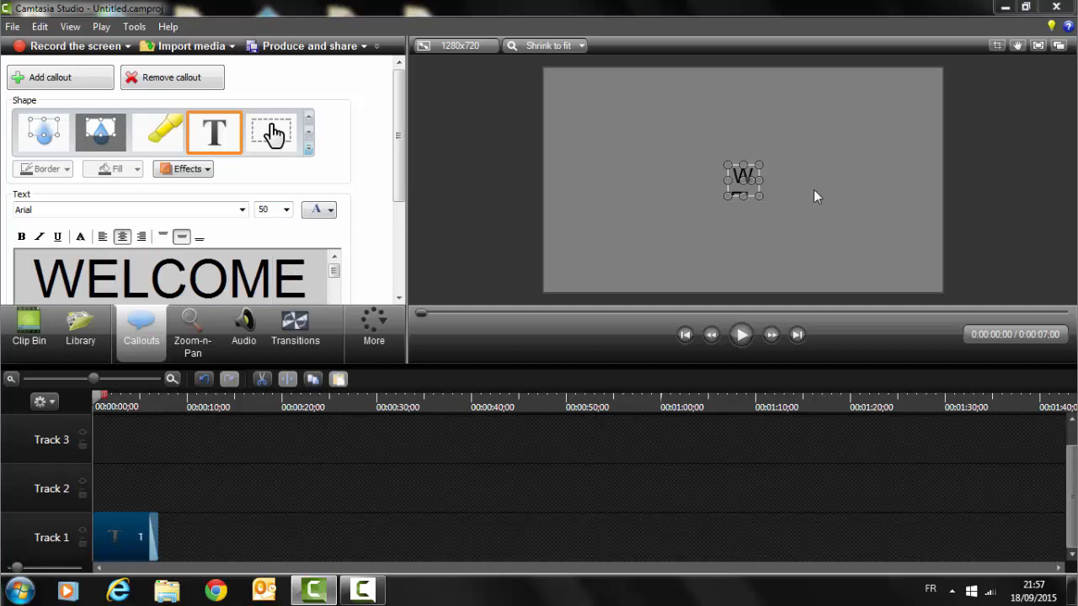
pyautogui.moveTo(755, 195); pyautogui.dragTo(883, 220)
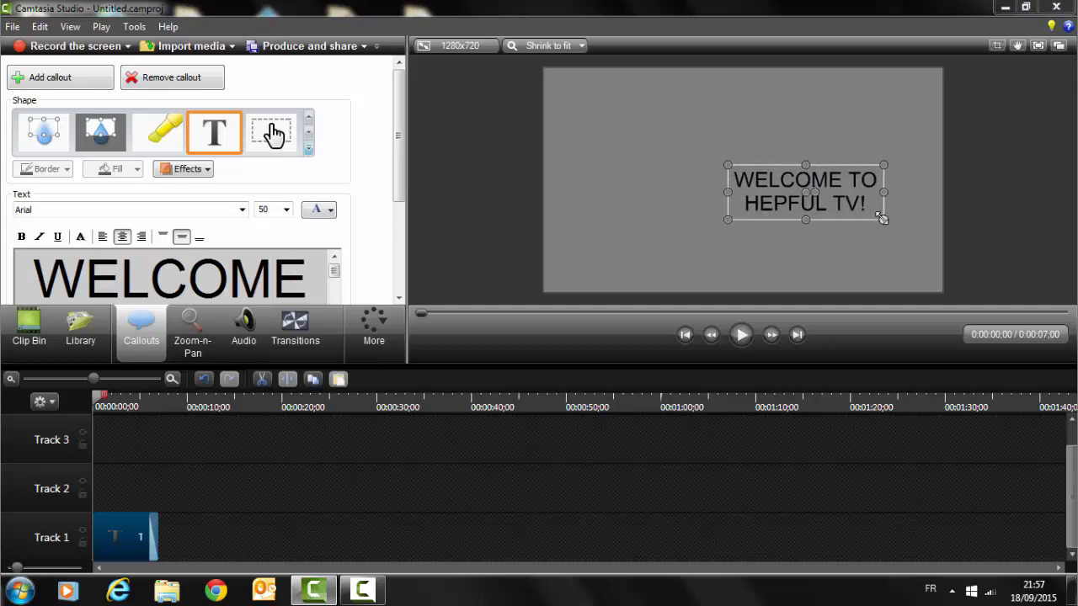
pyautogui.moveTo(727, 165); pyautogui.dragTo(571, 146)
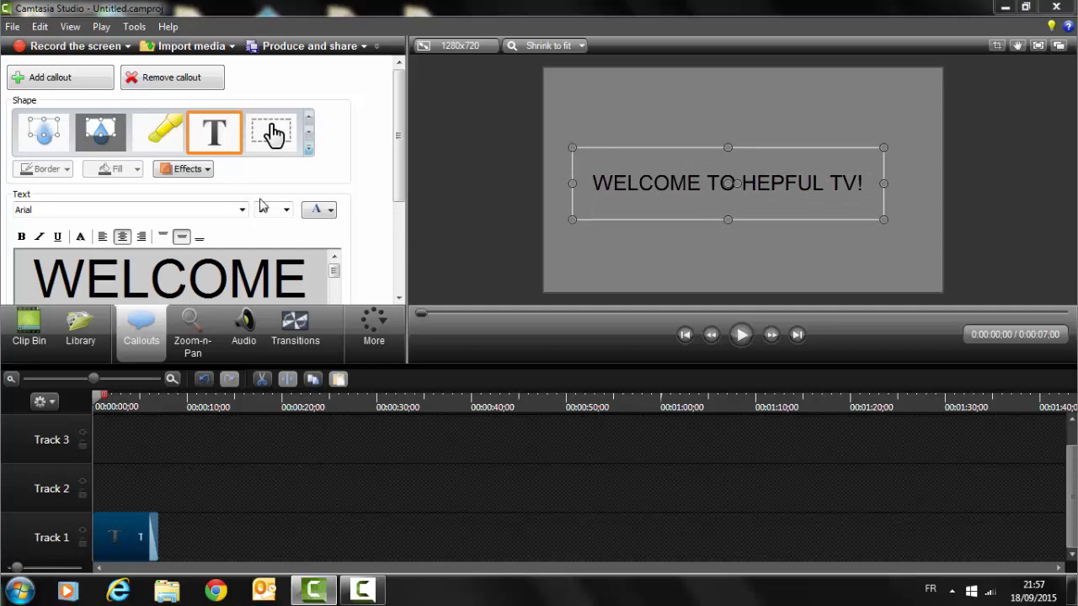
# Step: Color the words "WELCOME TO HEPFUL" in the callout white
pyautogui.click(331, 210)
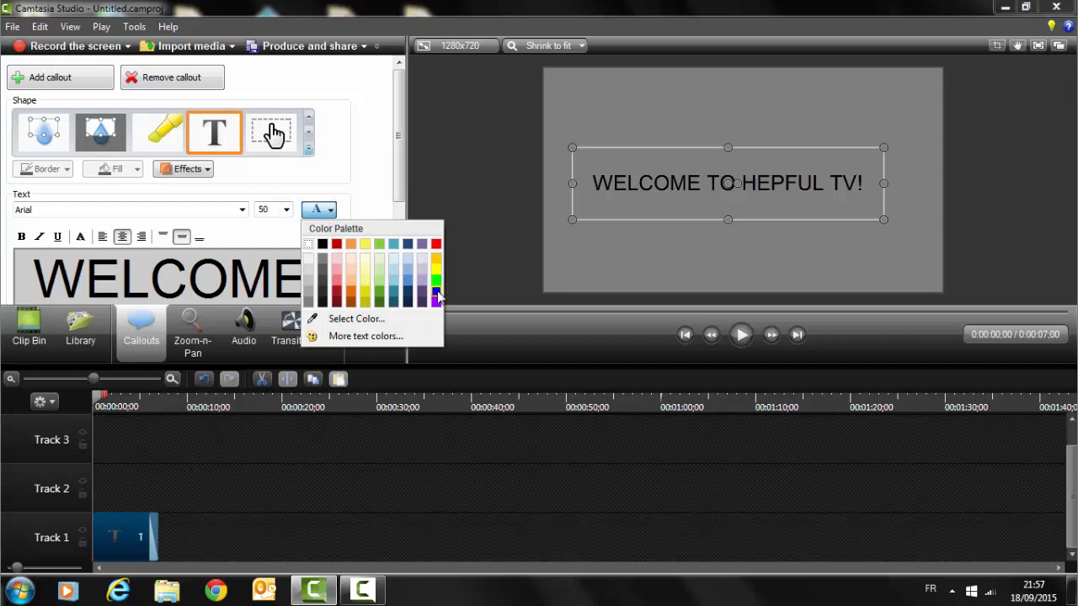
pyautogui.click(312, 250)
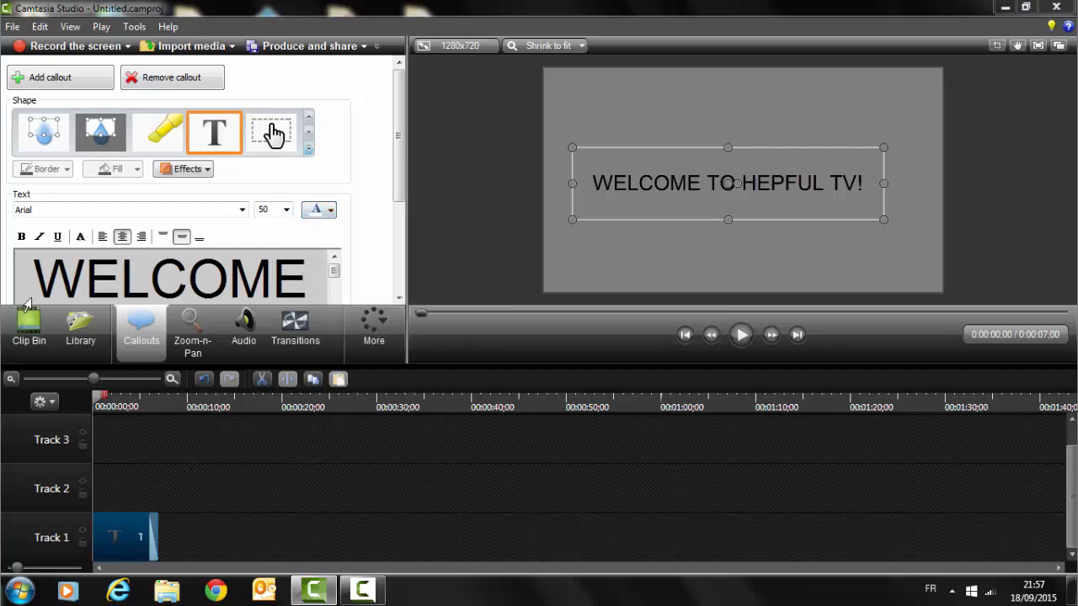
pyautogui.moveTo(37, 283); pyautogui.dragTo(386, 402)
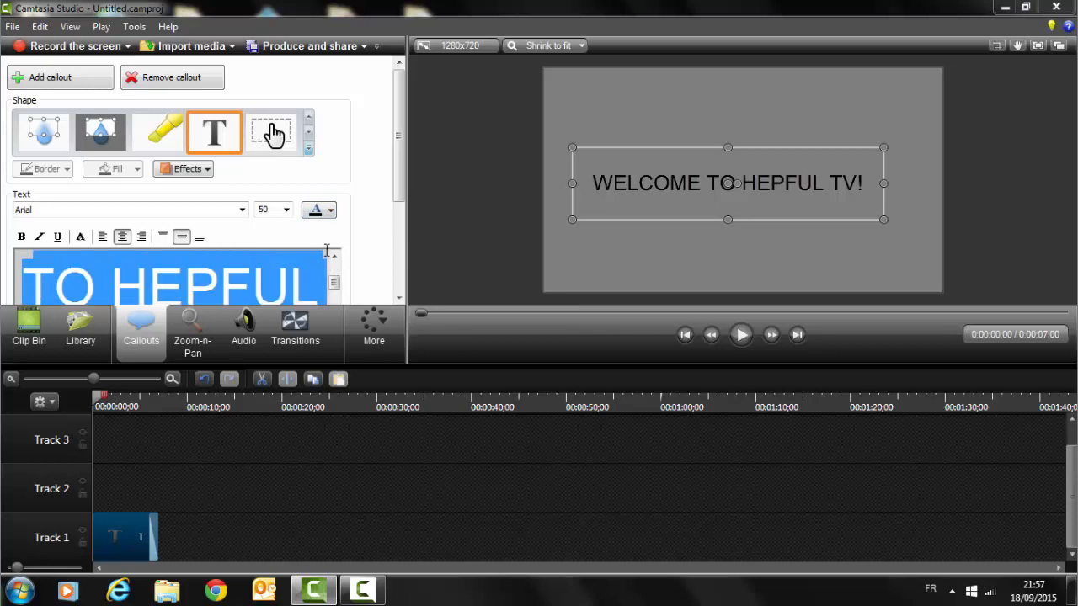
pyautogui.click(330, 211)
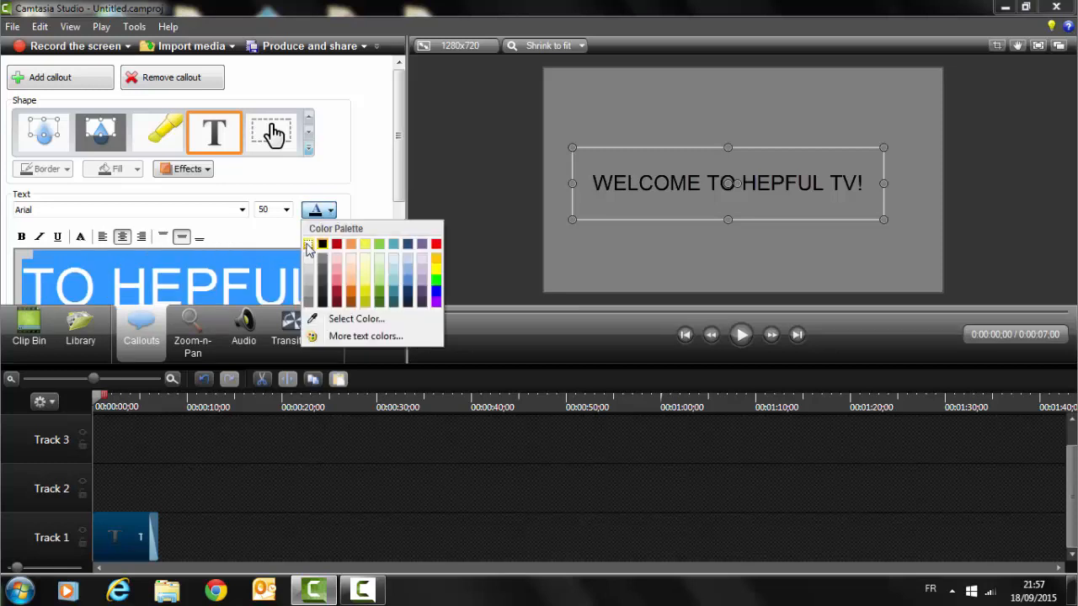
pyautogui.click(308, 250)
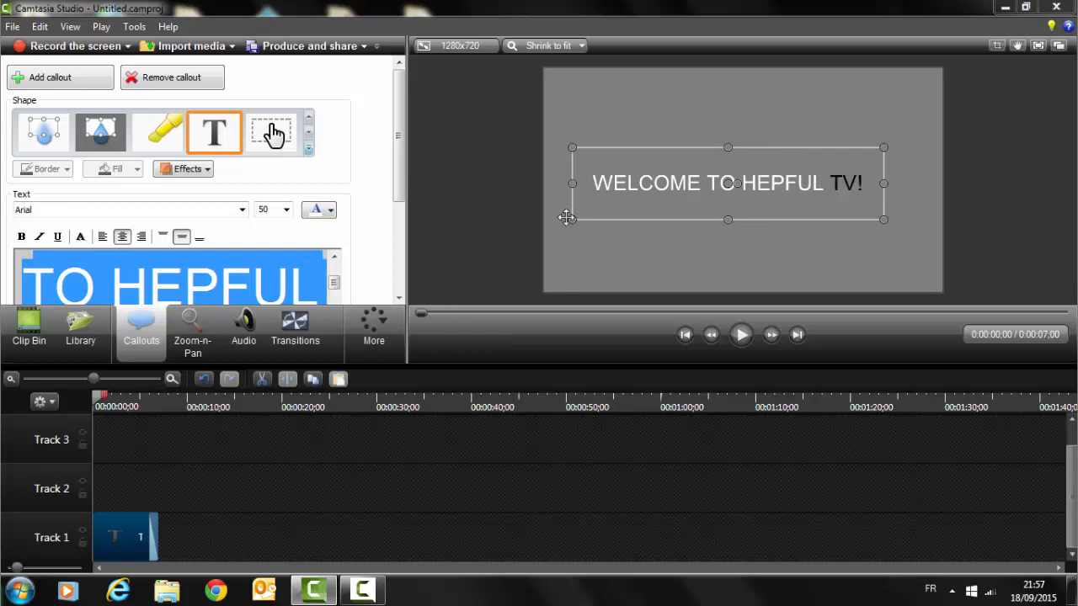
# Step: Color the word "TV!" at the end of the callout text red
pyautogui.moveTo(335, 283); pyautogui.dragTo(339, 309)
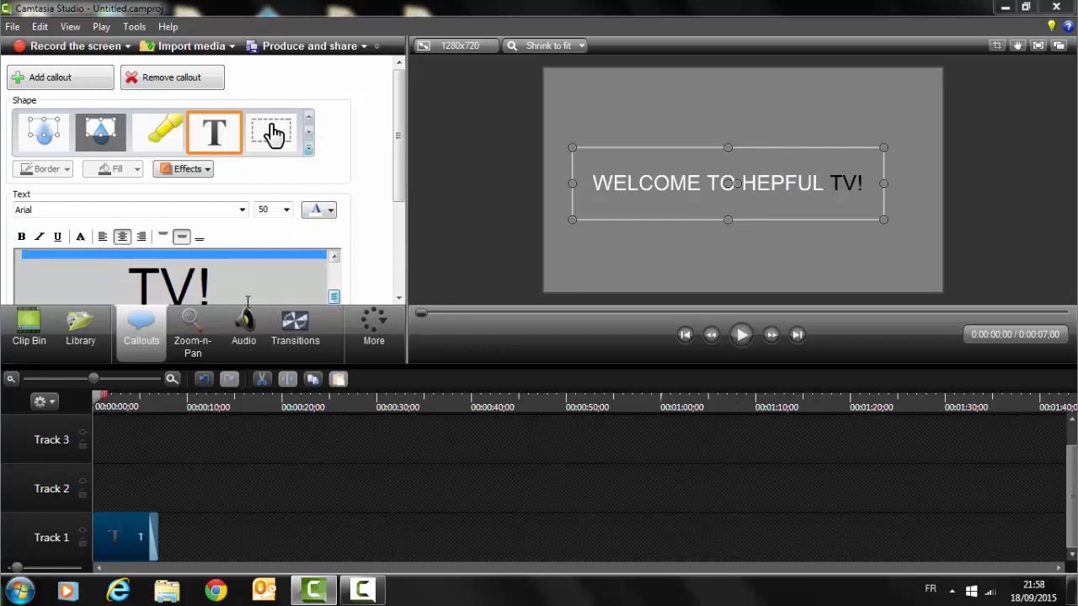
pyautogui.moveTo(227, 288); pyautogui.dragTo(131, 288)
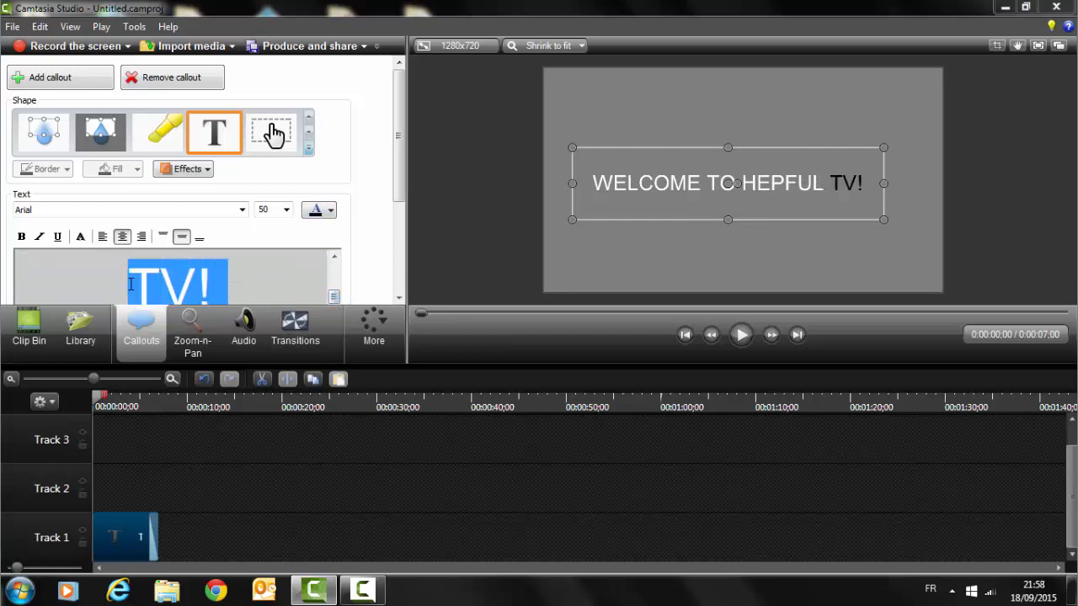
pyautogui.click(331, 210)
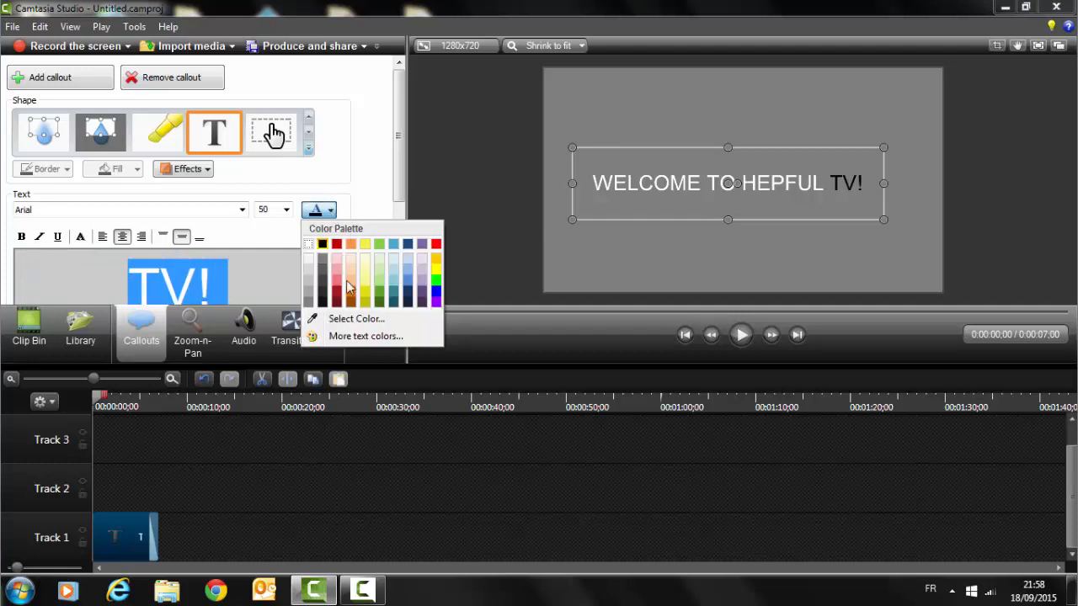
pyautogui.click(436, 245)
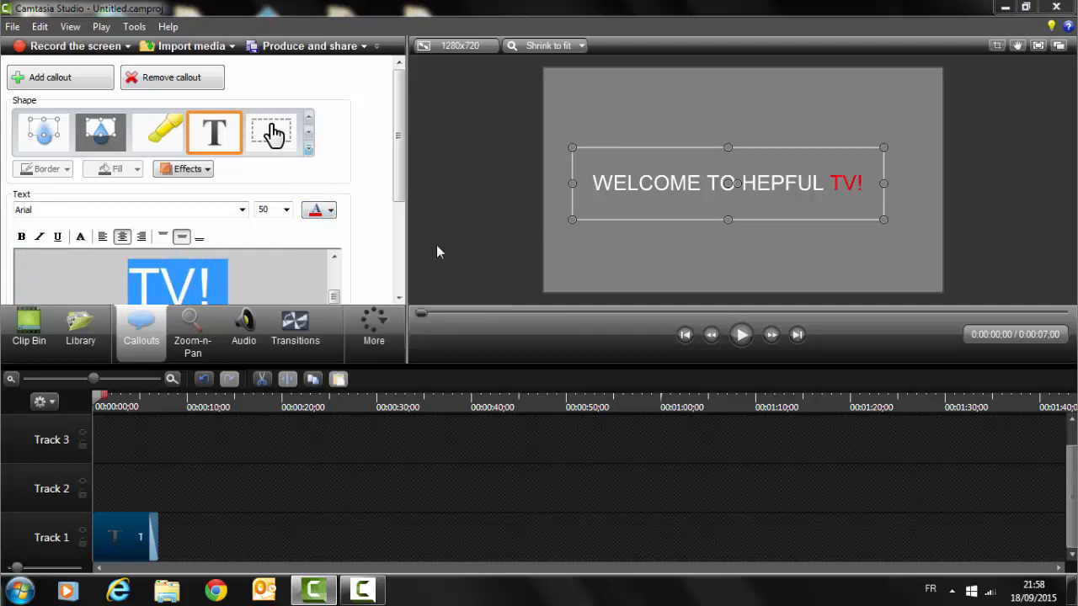
# Step: Change the font of the entire "WELCOME TO HEPFUL TV!" callout text to Arial Black
pyautogui.click(242, 210)
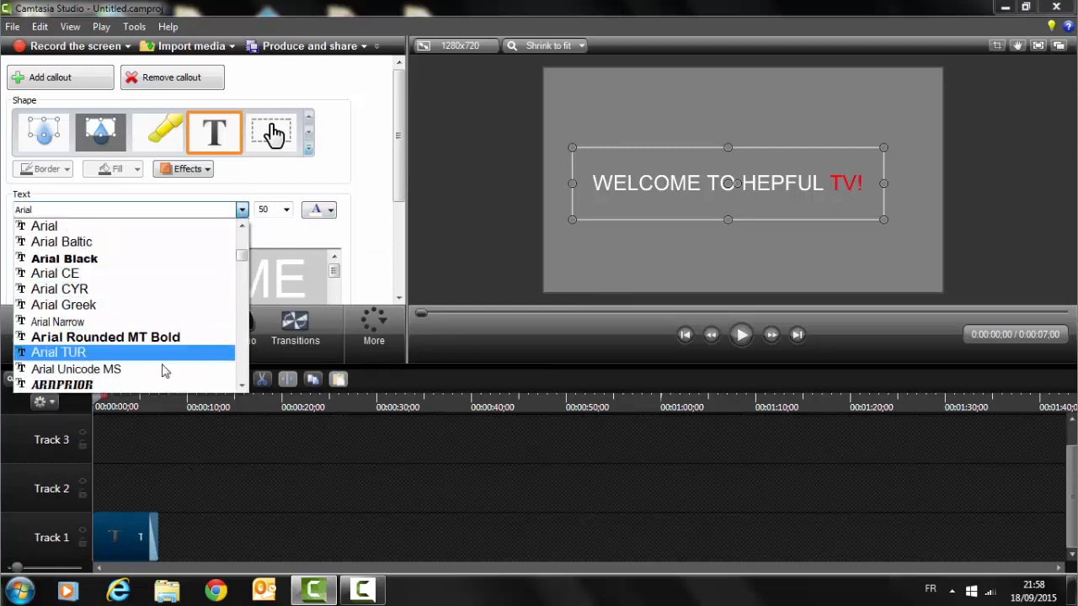
pyautogui.click(160, 338)
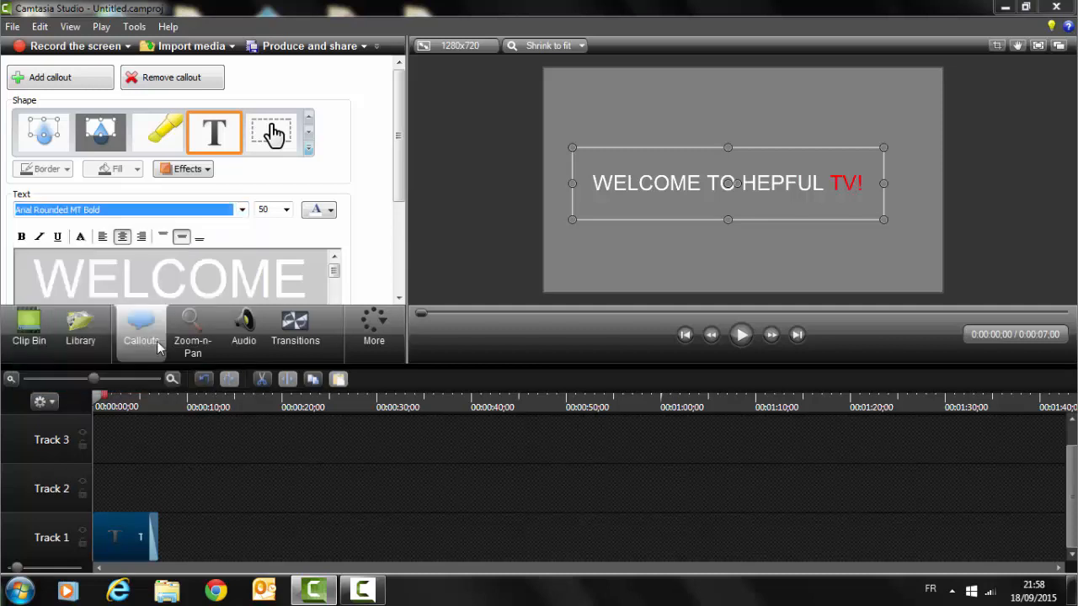
pyautogui.moveTo(118, 278); pyautogui.dragTo(438, 341)
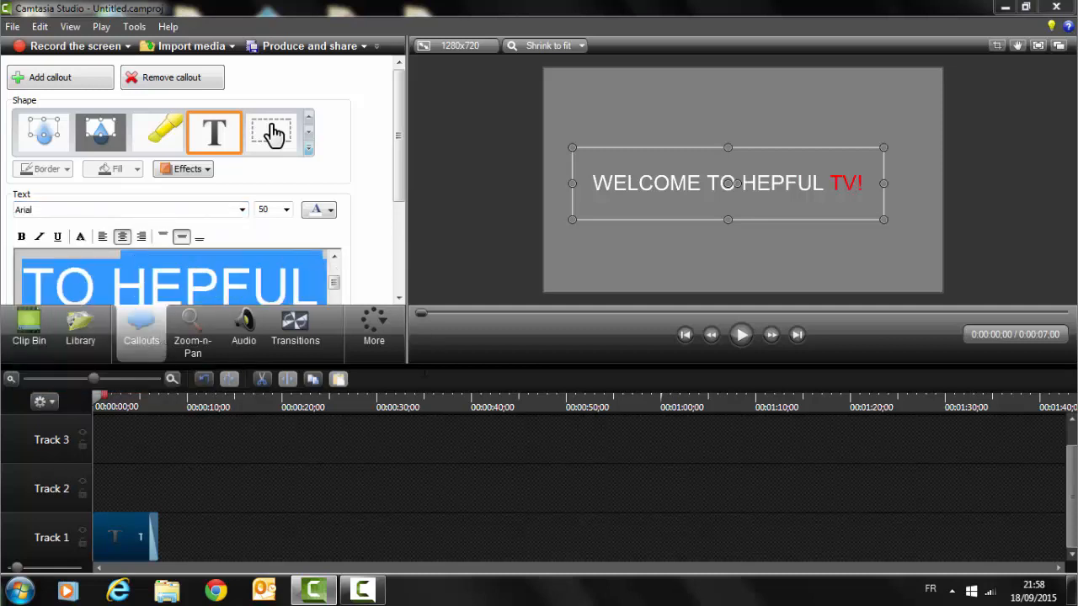
pyautogui.moveTo(270, 307); pyautogui.dragTo(259, 284)
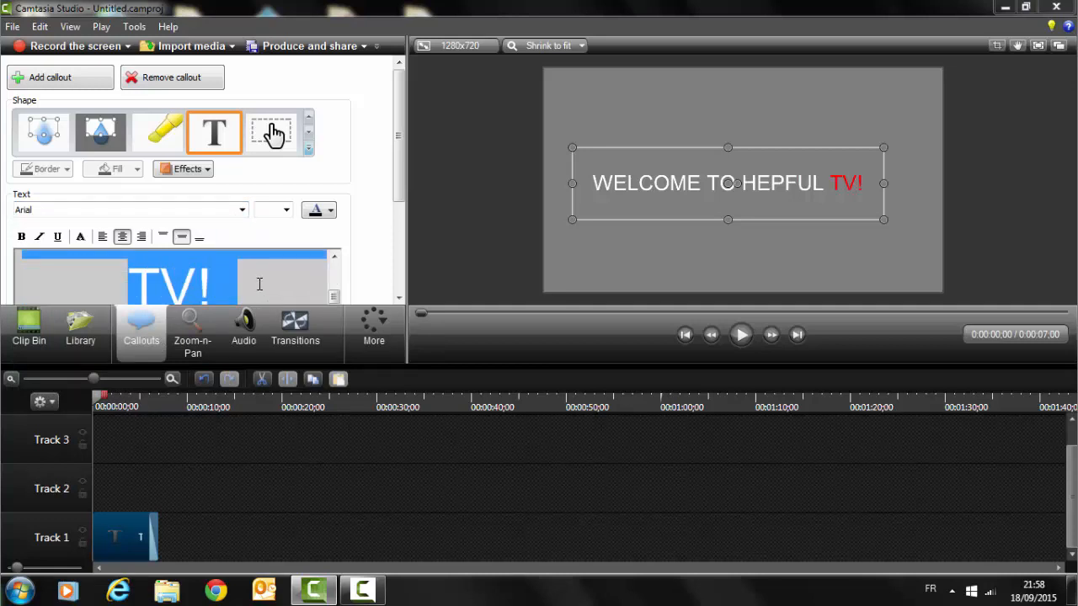
pyautogui.click(74, 211)
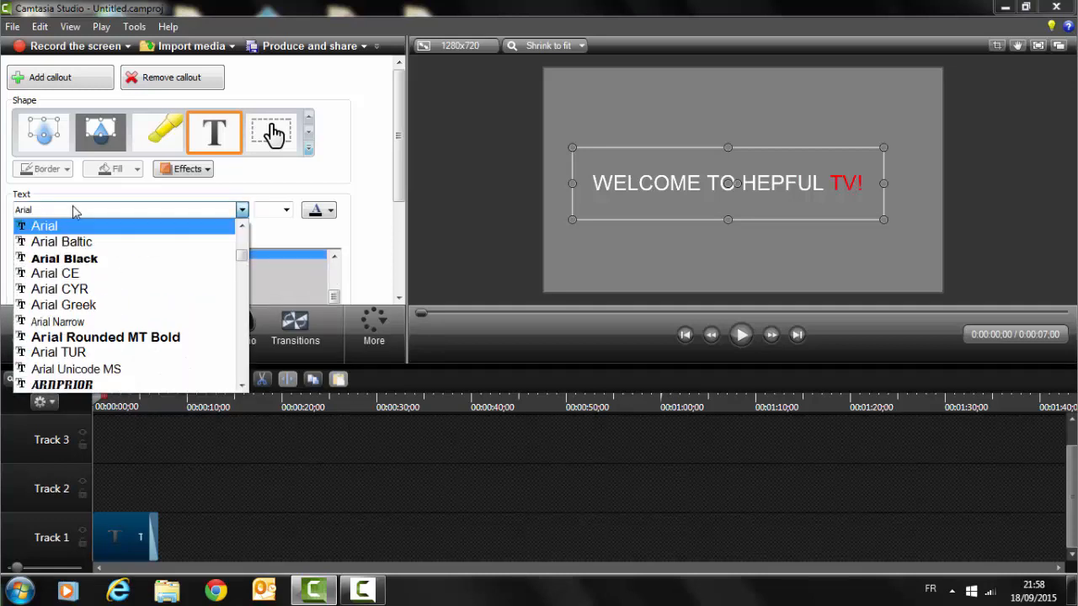
pyautogui.click(74, 257)
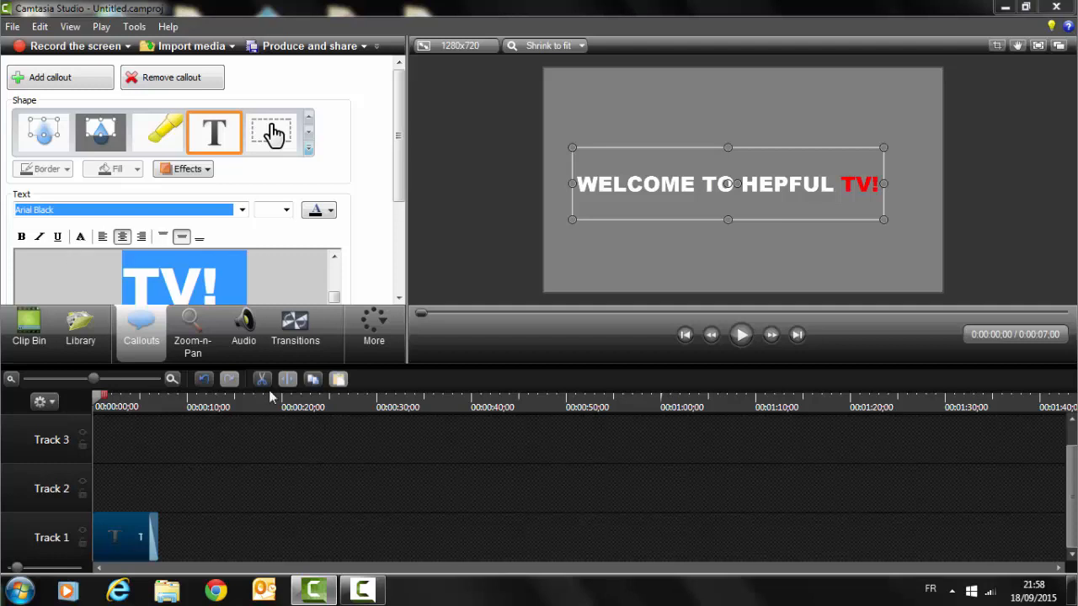
# Step: Extend the text callout on Track 1 to a duration of about 17;27 seconds and deselect it
pyautogui.moveTo(155, 524); pyautogui.dragTo(261, 526)
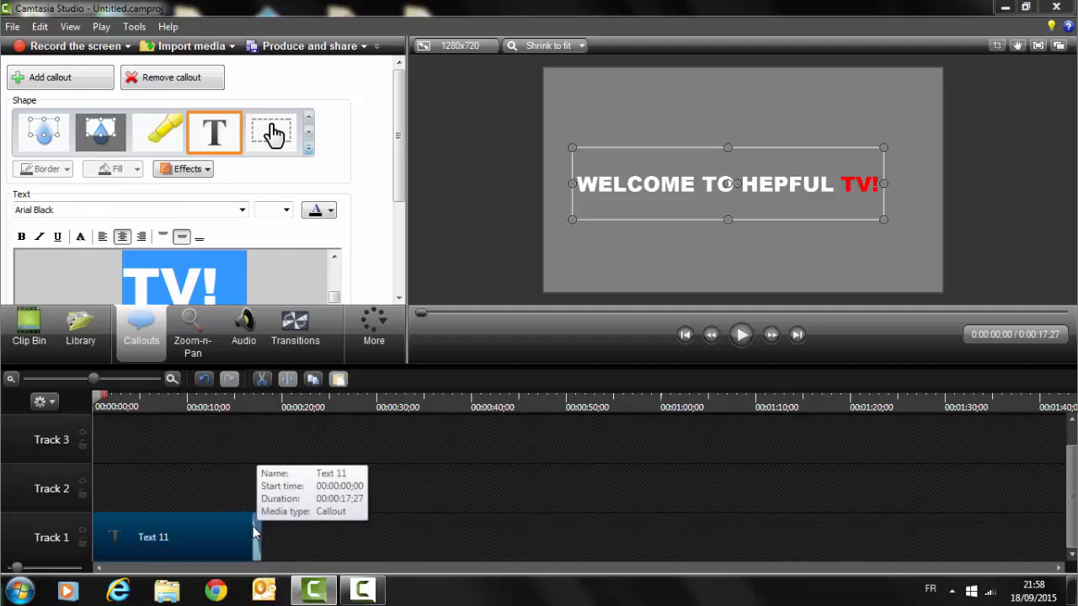
pyautogui.click(230, 476)
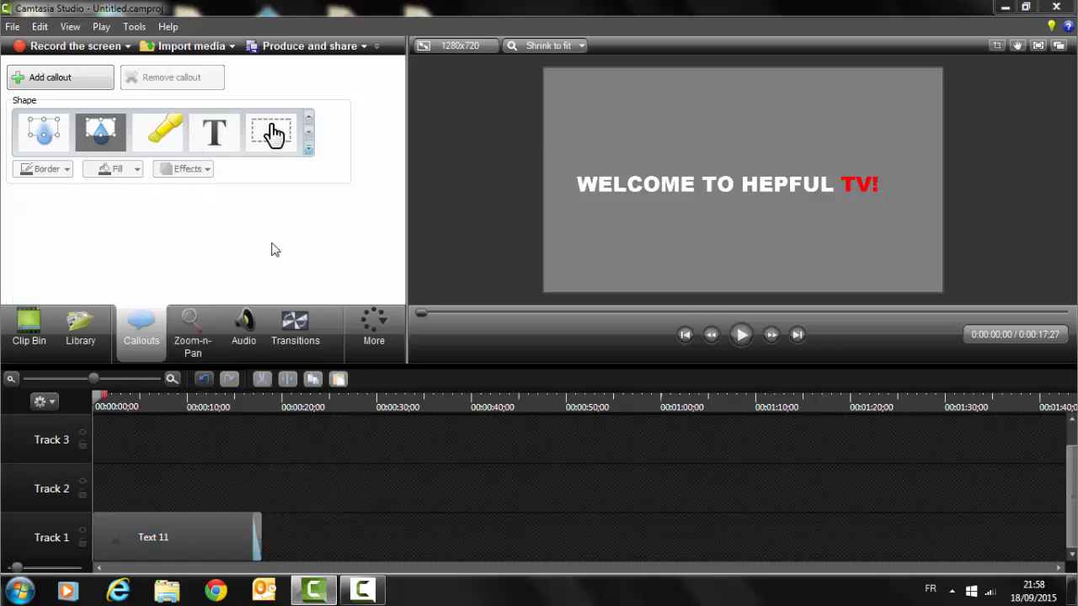
# Step: Import the "pen scratch 4" audio and "scribel hand 1" video from the "whiteboard asts" folder on removable drive E:
pyautogui.click(160, 47)
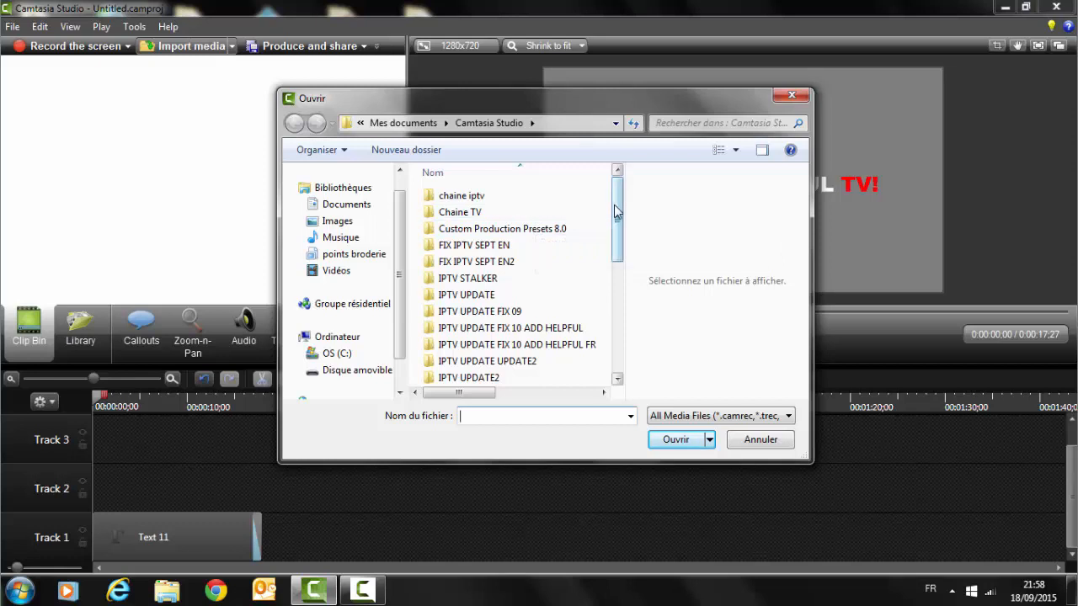
pyautogui.moveTo(616, 210); pyautogui.dragTo(623, 181)
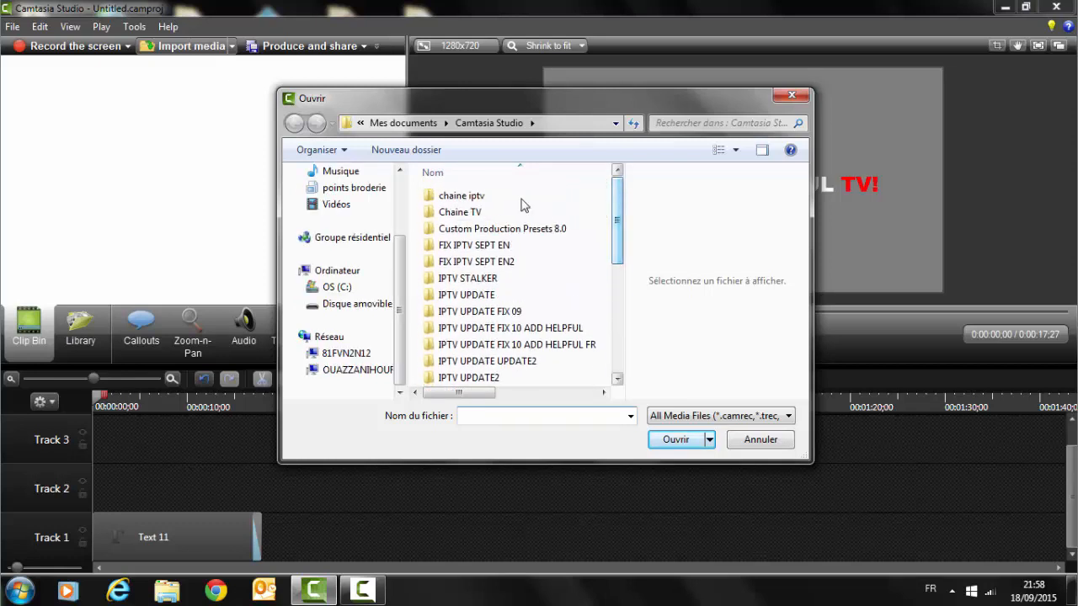
pyautogui.click(349, 303)
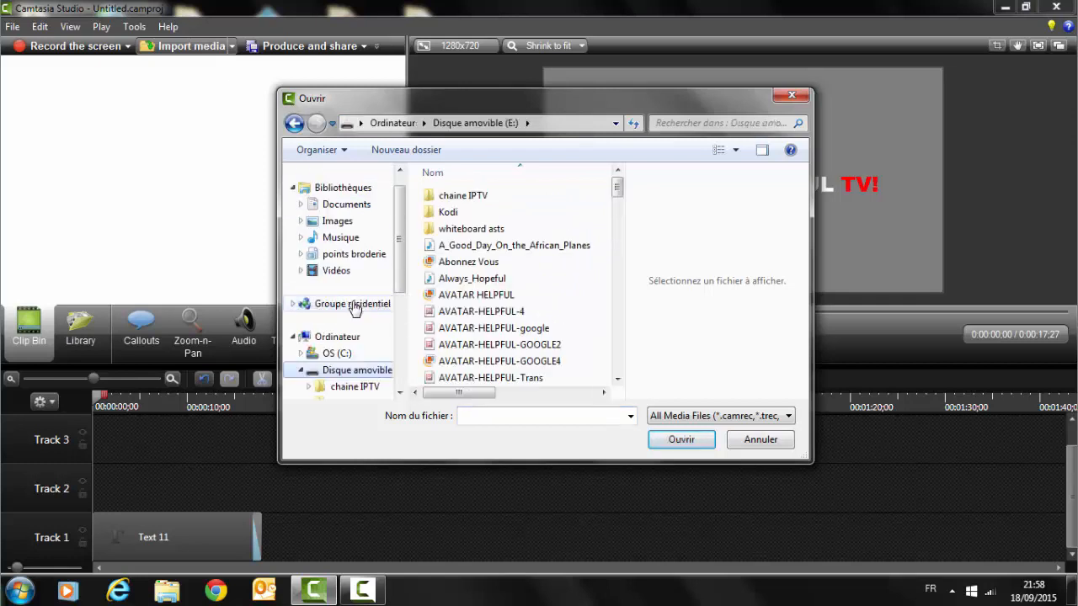
pyautogui.moveTo(619, 194)
pyautogui.mouseDown()
pyautogui.moveTo(618, 205)
pyautogui.moveTo(619, 192)
pyautogui.mouseUp()
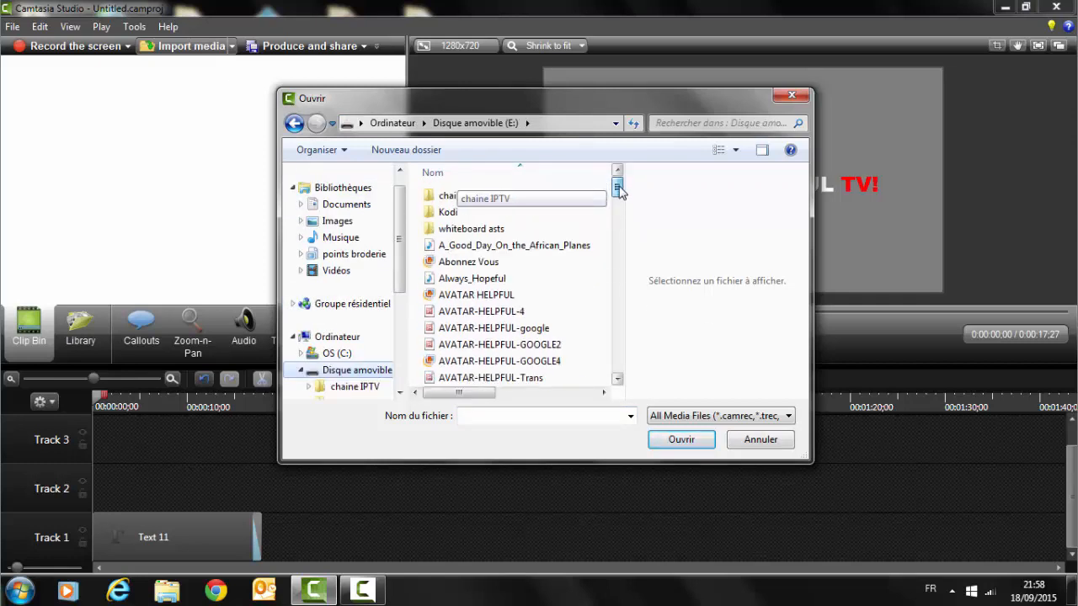
pyautogui.doubleClick(491, 229)
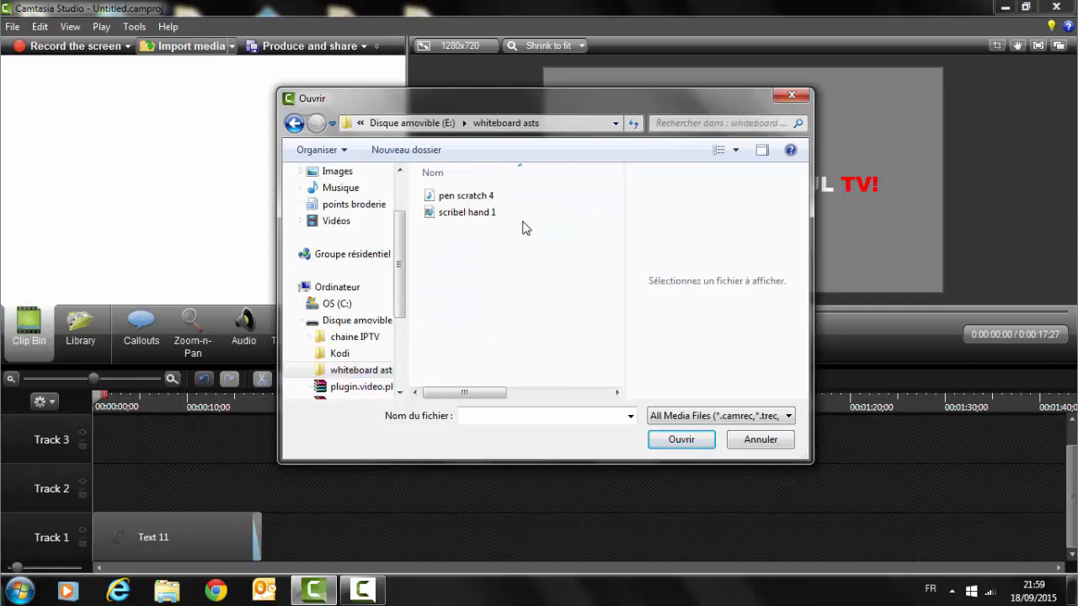
pyautogui.click(495, 213)
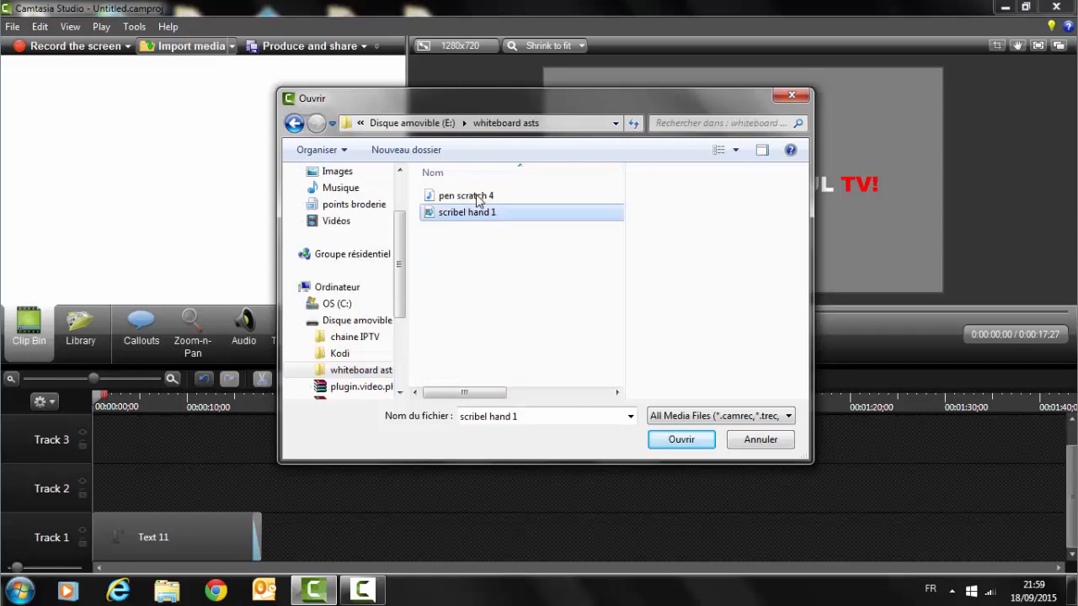
pyautogui.click(478, 197)
pyautogui.keyDown('ctrl'); pyautogui.click(478, 214); pyautogui.keyUp('ctrl')
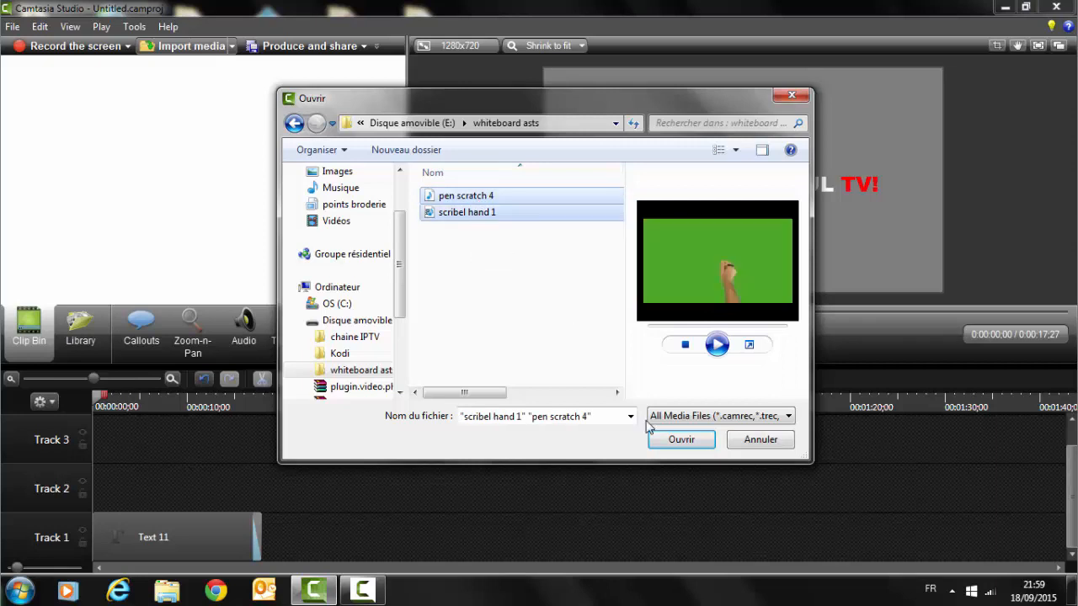
pyautogui.click(682, 441)
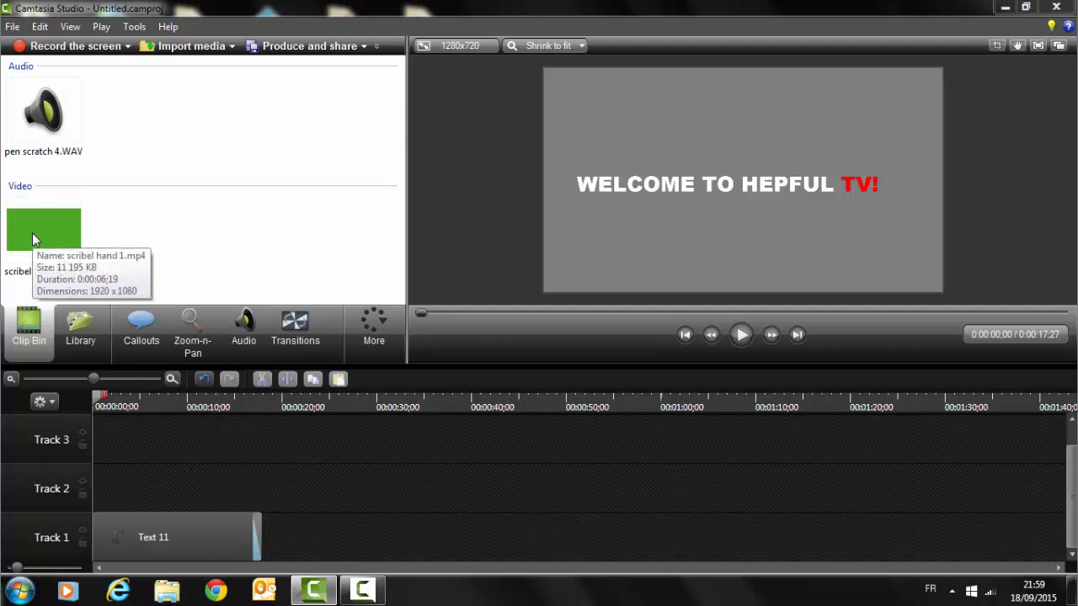
# Step: Place the scribel hand 1.mp4 clip at the start of Track 2, above the text callout
pyautogui.click(32, 240)
pyautogui.moveTo(32, 233); pyautogui.dragTo(105, 479)
pyautogui.click(108, 485)
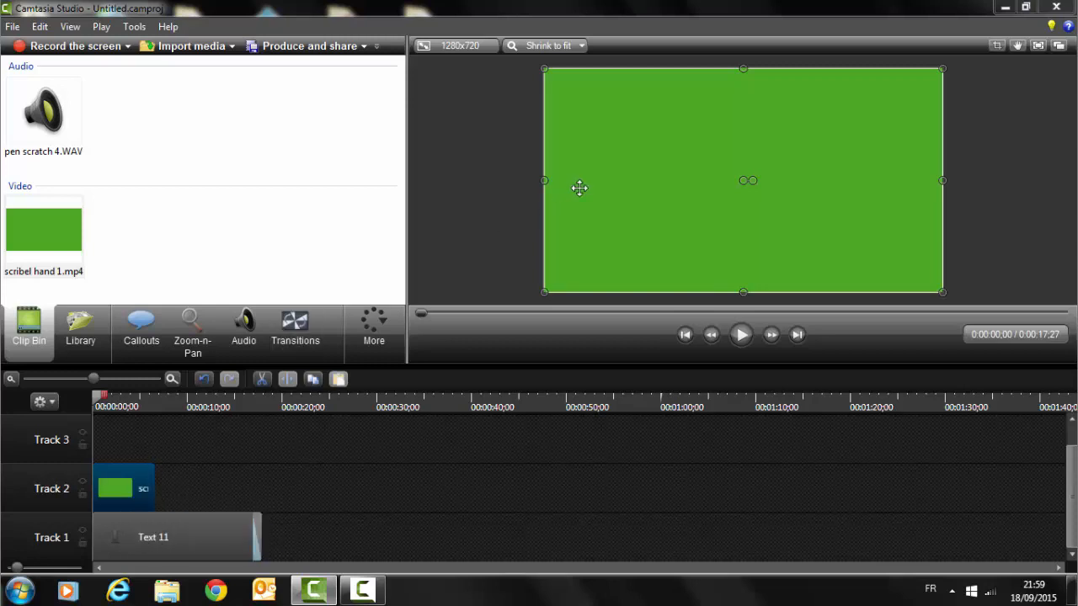
# Step: Play the hand clip over the title, check where it ends on the enlarged timeline, and return the playhead to the start
pyautogui.click(741, 335)
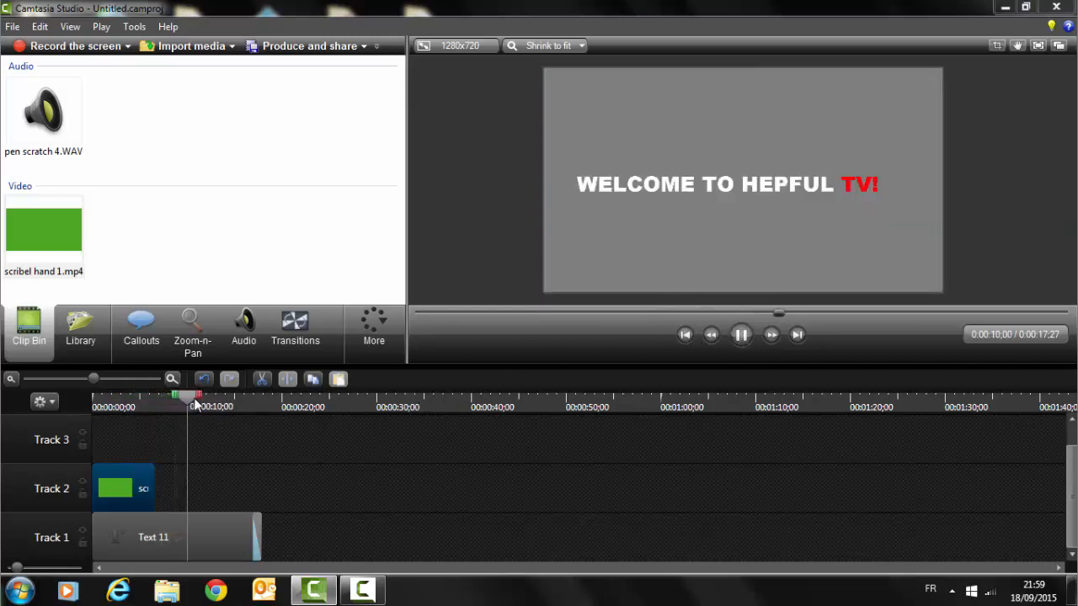
pyautogui.moveTo(190, 395); pyautogui.dragTo(161, 405)
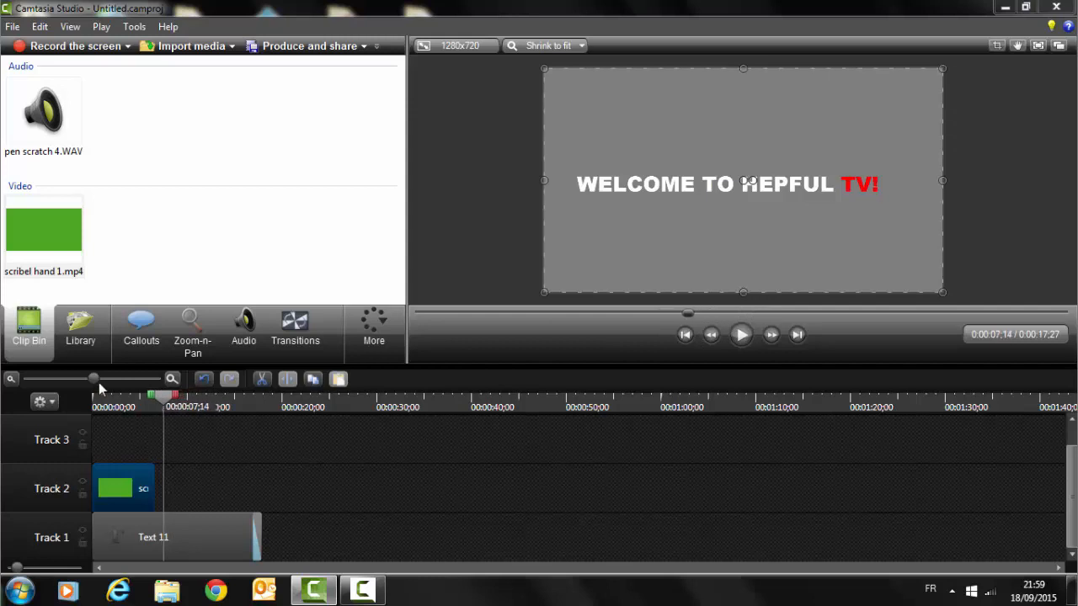
pyautogui.moveTo(96, 379); pyautogui.dragTo(112, 383)
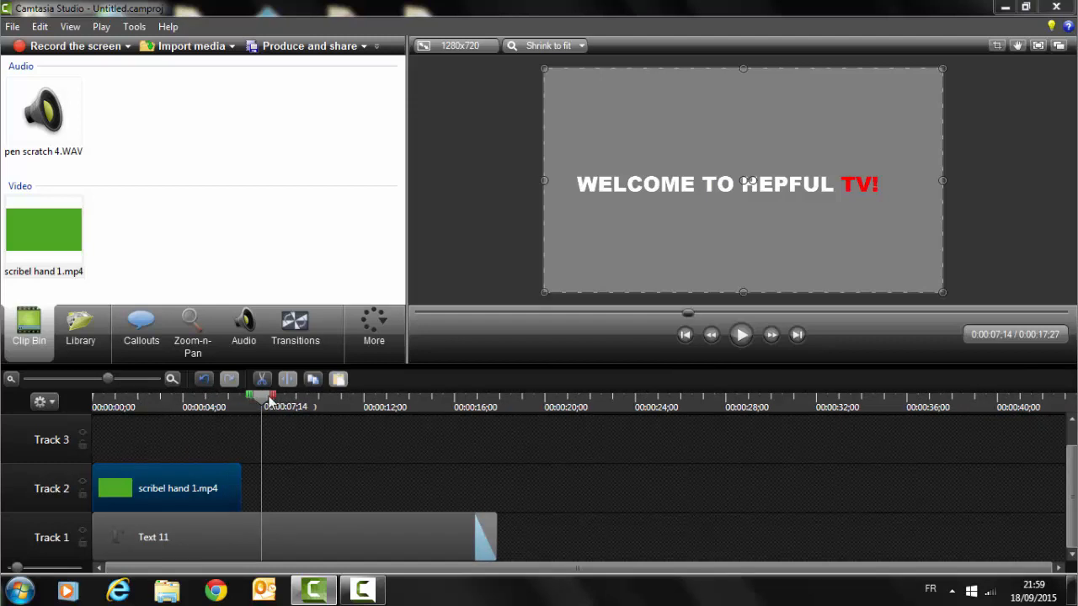
pyautogui.moveTo(268, 403); pyautogui.dragTo(248, 408)
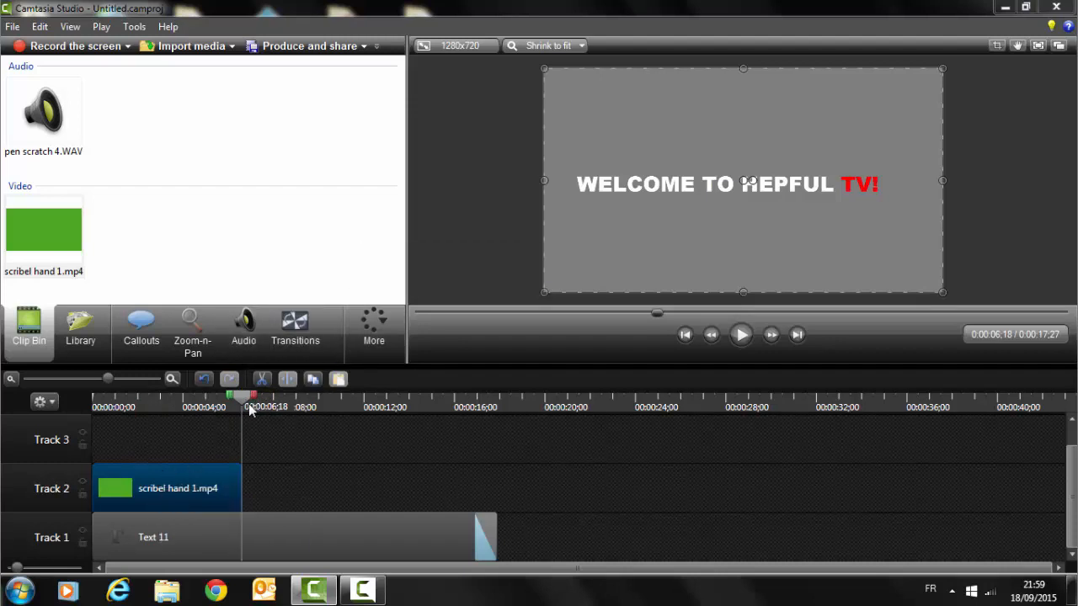
pyautogui.moveTo(250, 410); pyautogui.dragTo(95, 408)
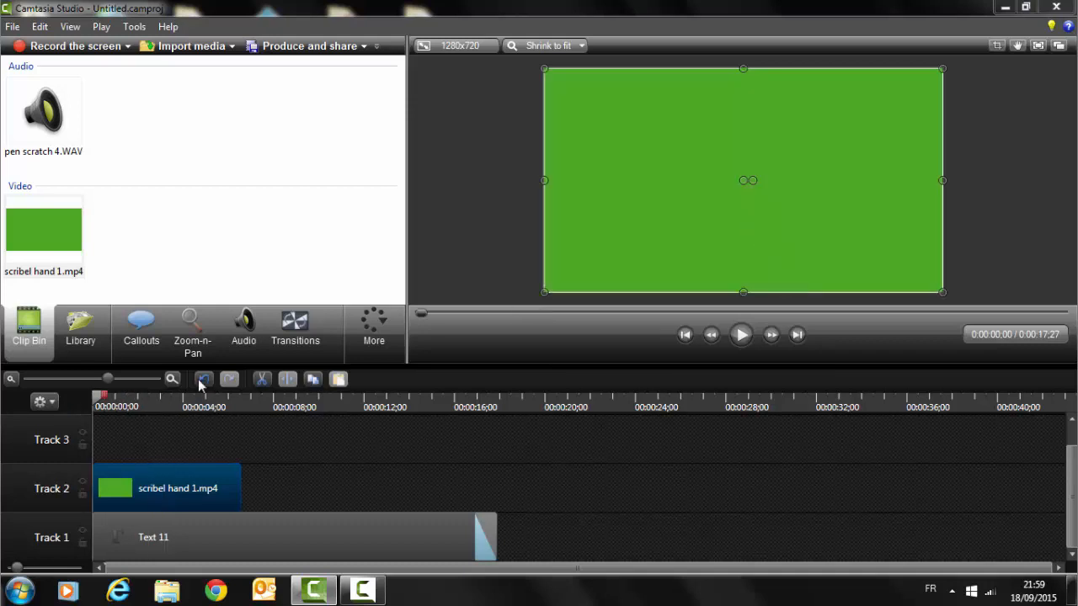
# Step: Enable the Remove a color effect on the hand clip and sample its green background as the color to remove
pyautogui.click(370, 327)
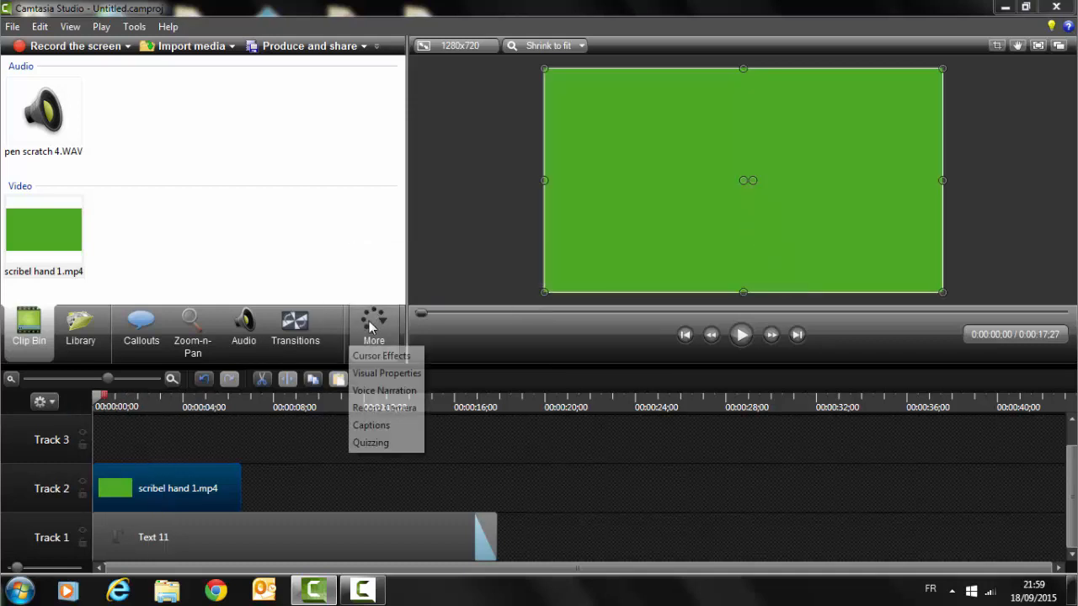
pyautogui.click(376, 376)
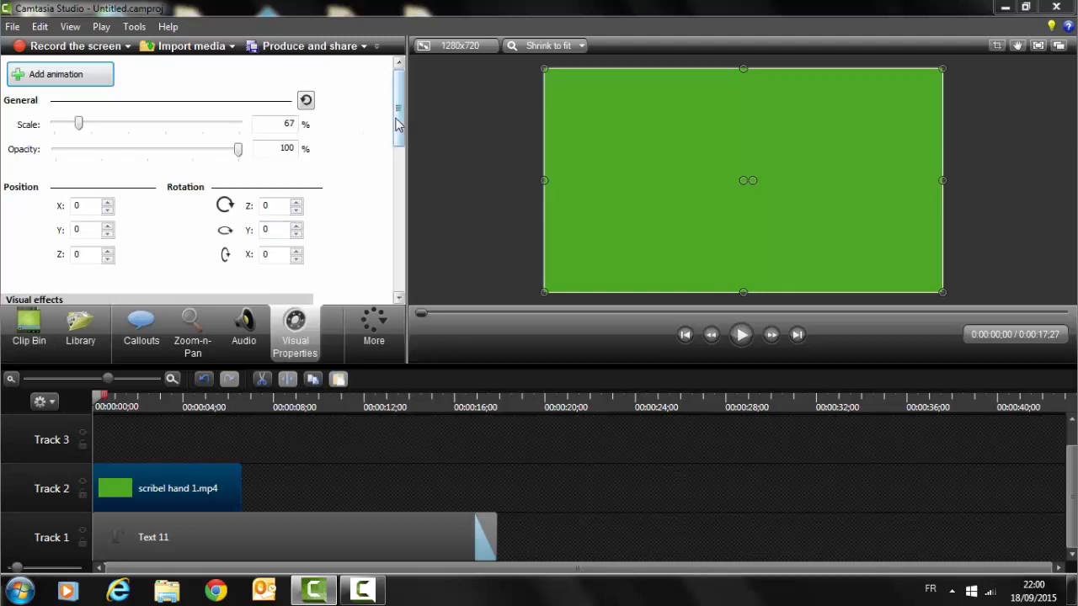
pyautogui.moveTo(393, 127); pyautogui.dragTo(406, 183)
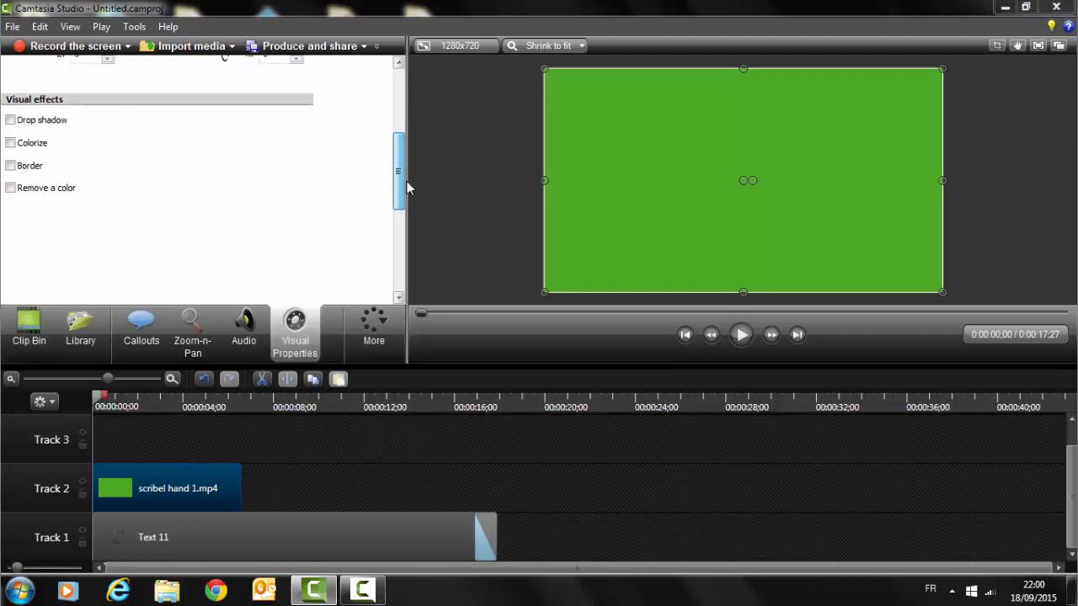
pyautogui.click(11, 189)
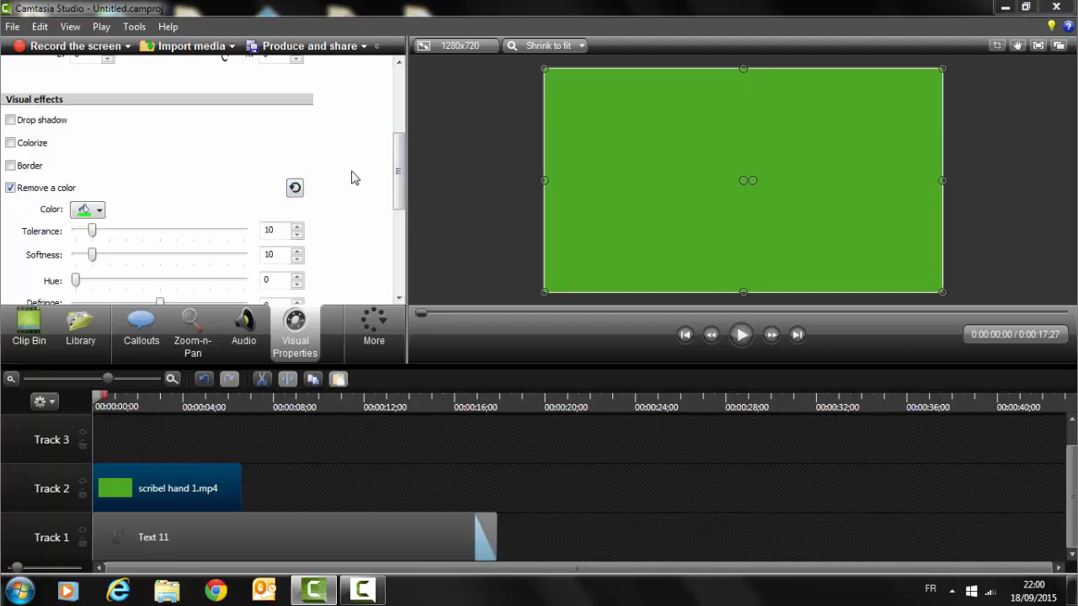
pyautogui.click(99, 210)
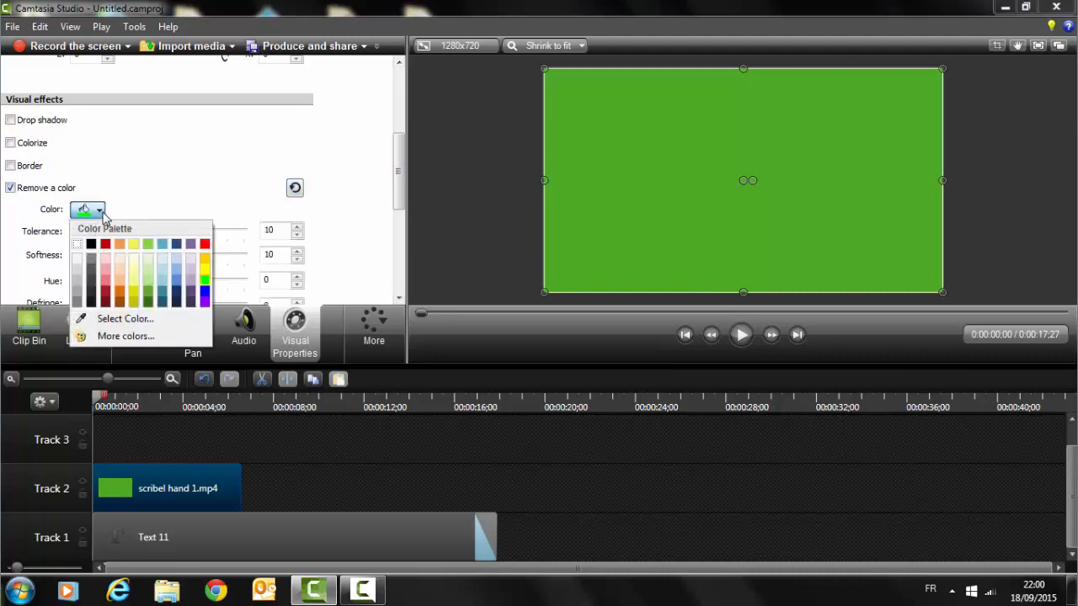
pyautogui.click(130, 324)
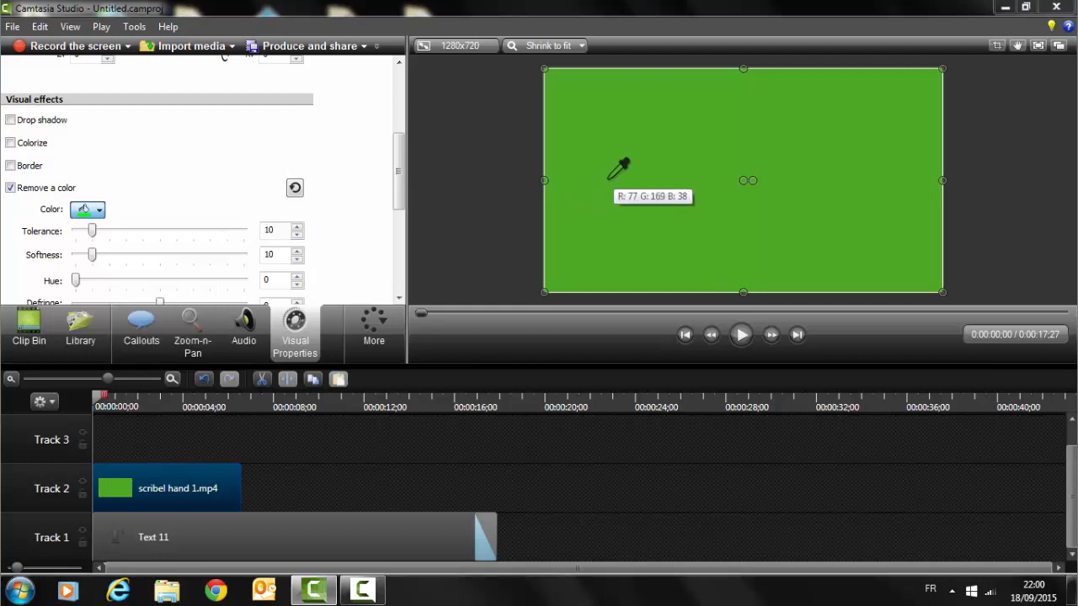
pyautogui.click(652, 147)
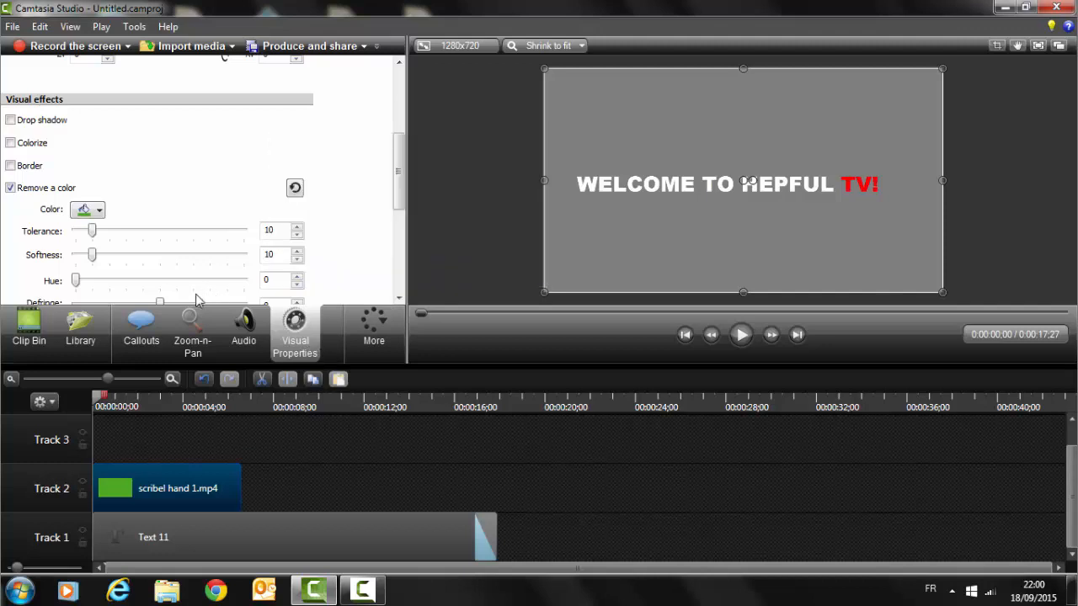
# Step: Set the color removal softness to 17 and tolerance to 13, and play the hand clip to check the keying
pyautogui.click(772, 335)
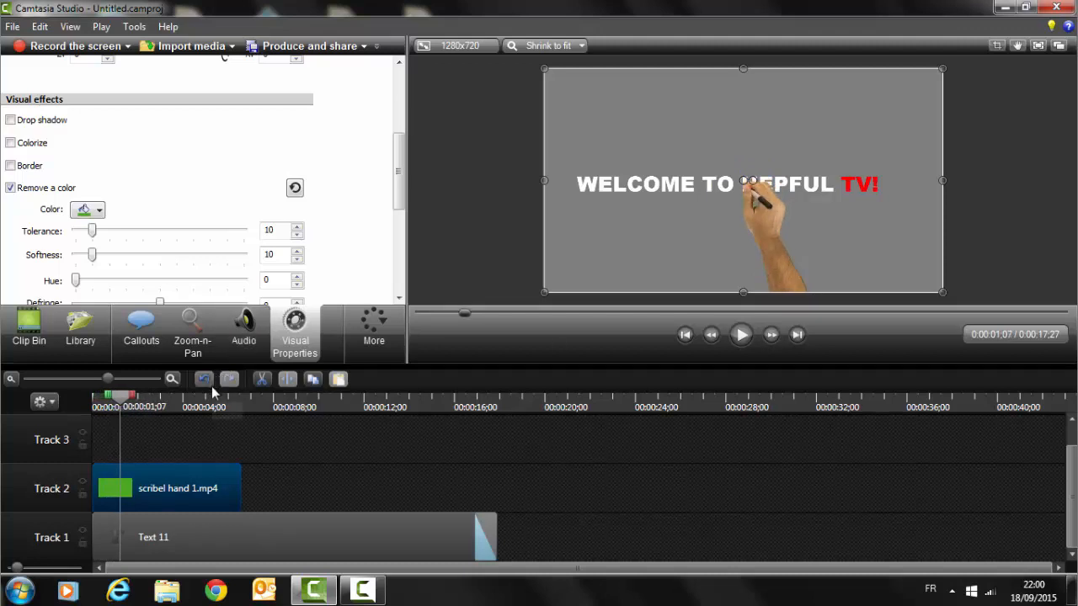
pyautogui.moveTo(93, 256); pyautogui.dragTo(107, 262)
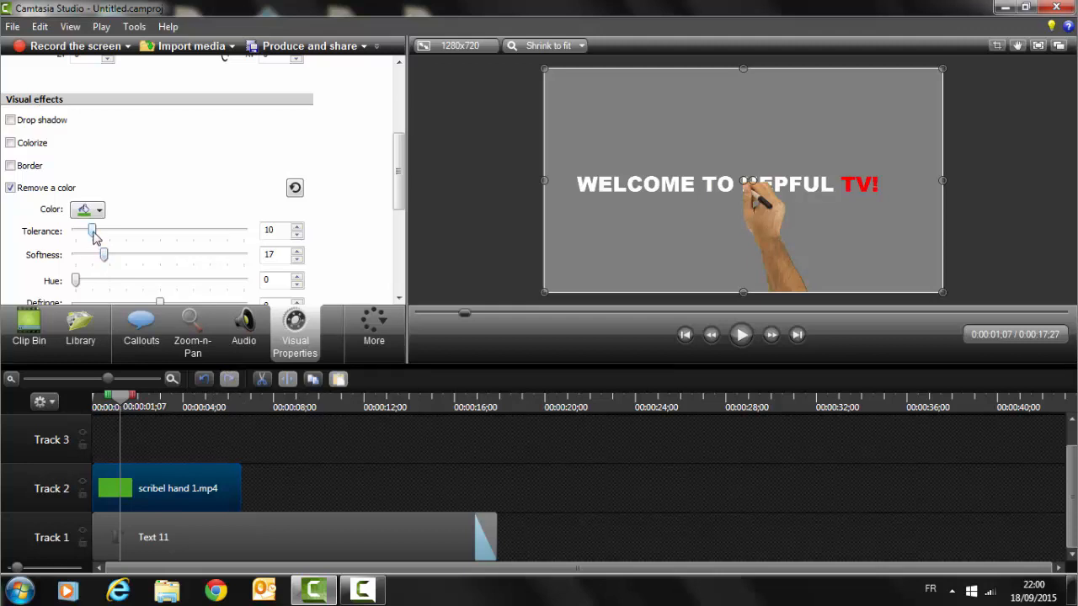
pyautogui.moveTo(97, 238); pyautogui.dragTo(100, 240)
pyautogui.click(741, 335)
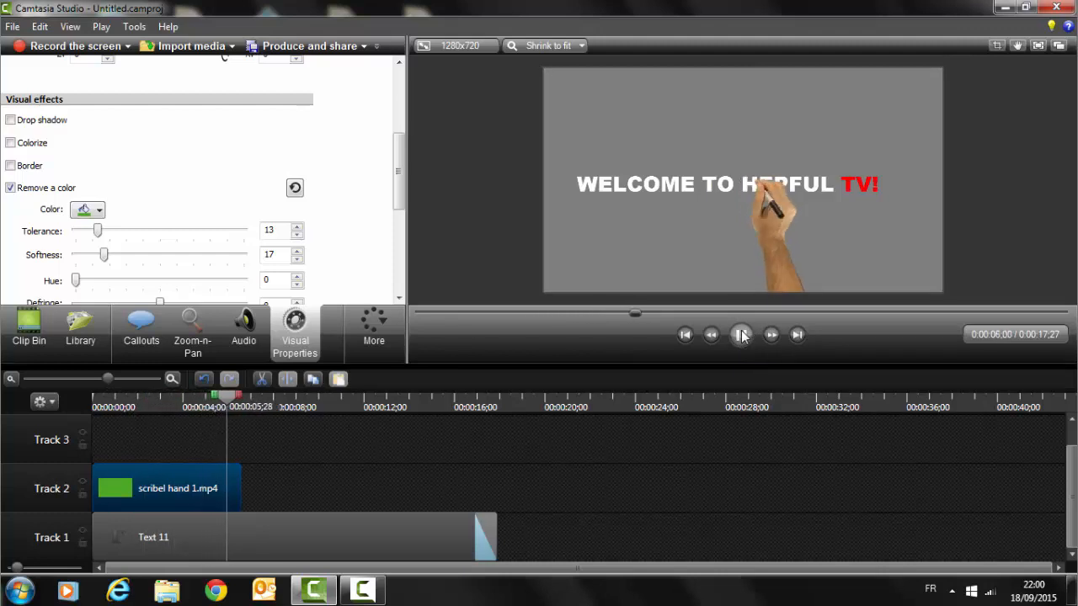
pyautogui.click(741, 335)
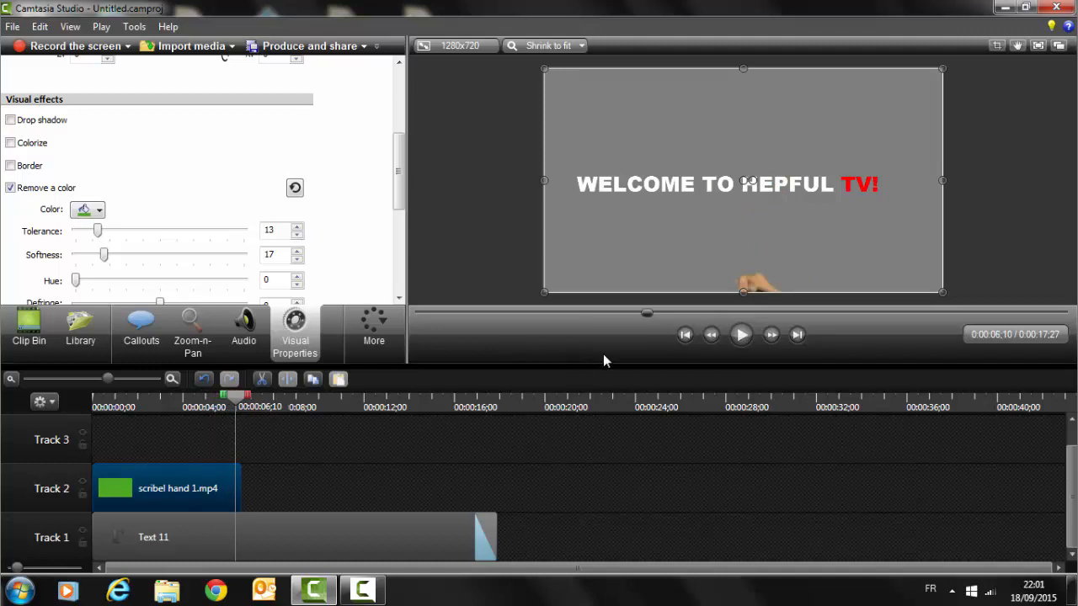
# Step: With the playhead at 0:00:05;01, move the hand clip sideways so the pen rests on the "W" of "WELCOME"
pyautogui.moveTo(761, 283); pyautogui.dragTo(763, 283)
pyautogui.moveTo(236, 397); pyautogui.dragTo(206, 403)
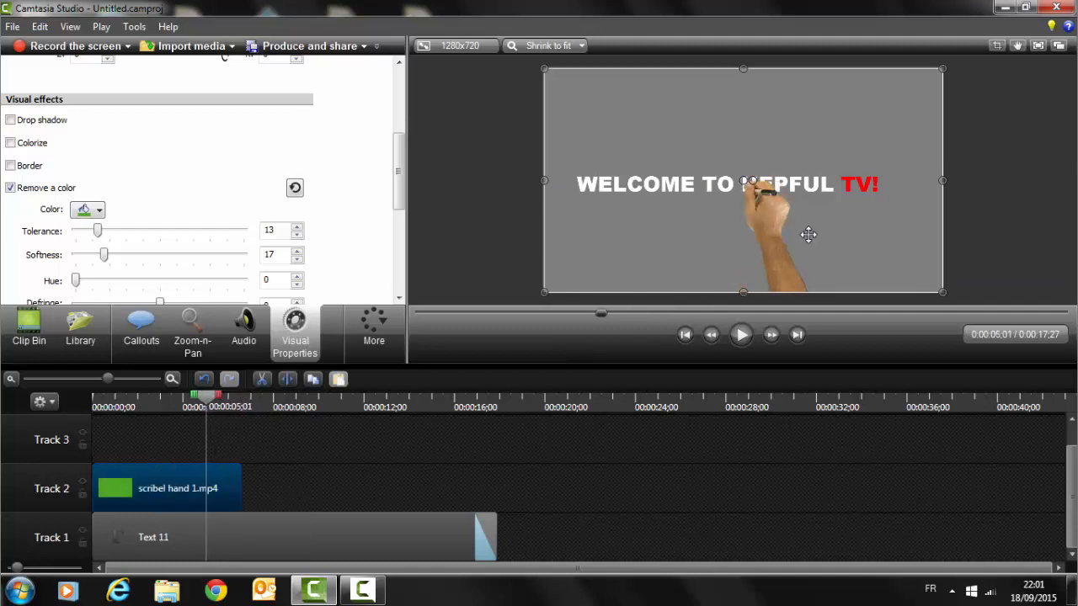
pyautogui.moveTo(761, 233); pyautogui.dragTo(601, 230)
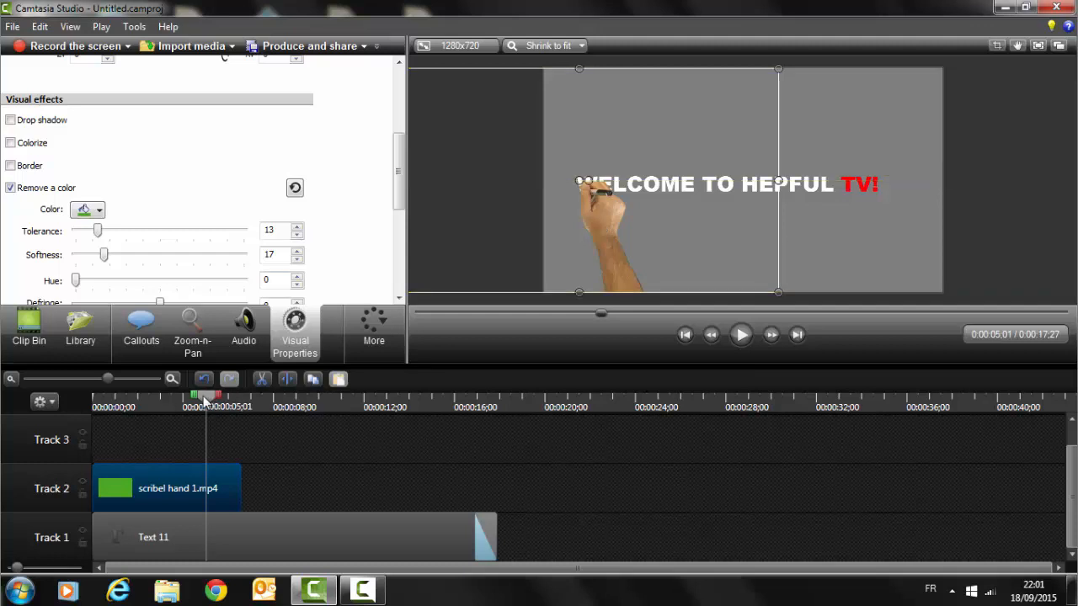
# Step: From the start of the timeline, advance frame by frame to 0:00:00;25, where the pen rests on the "W"
pyautogui.moveTo(205, 401); pyautogui.dragTo(88, 408)
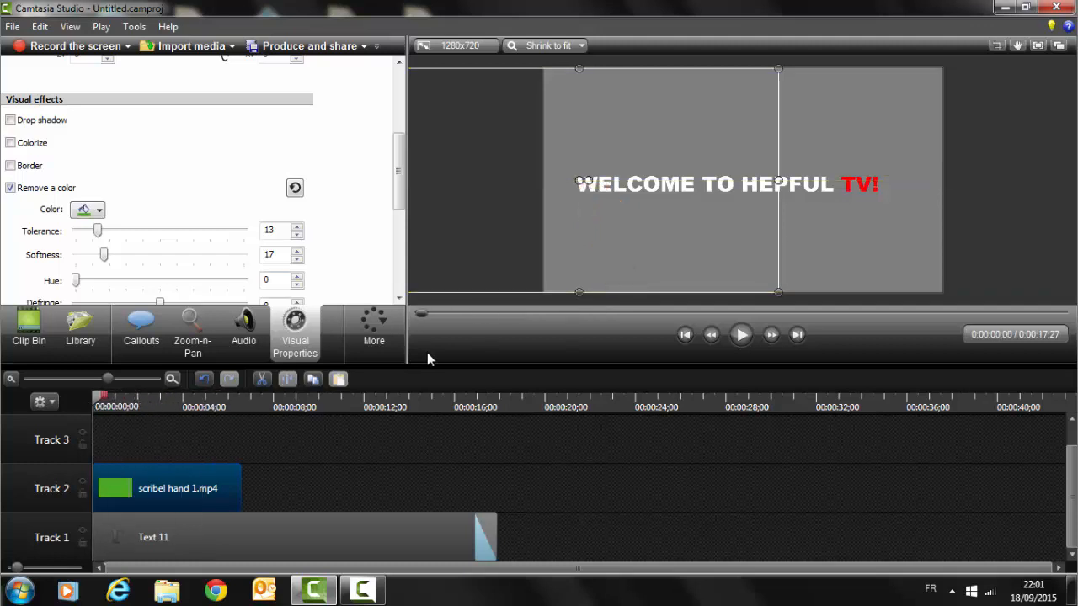
pyautogui.click(772, 335)
pyautogui.click(773, 334)
pyautogui.click(772, 334)
pyautogui.click(772, 335)
pyautogui.click(772, 334)
pyautogui.click(772, 335)
pyautogui.click(772, 335)
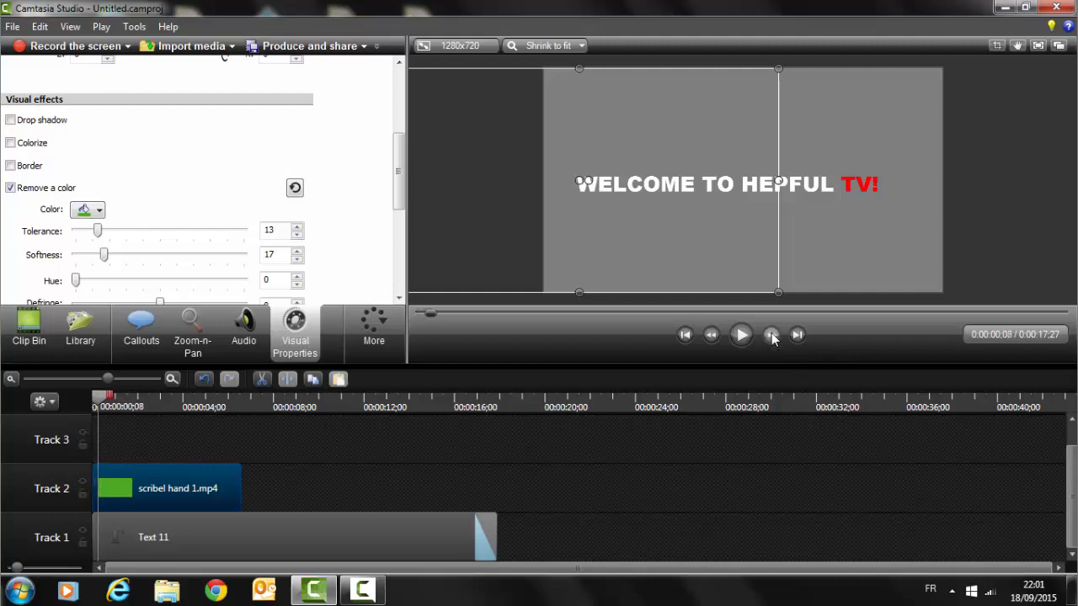
pyautogui.click(772, 334)
pyautogui.click(772, 335)
pyautogui.click(773, 335)
pyautogui.click(772, 335)
pyautogui.click(772, 334)
pyautogui.click(772, 334)
pyautogui.click(773, 334)
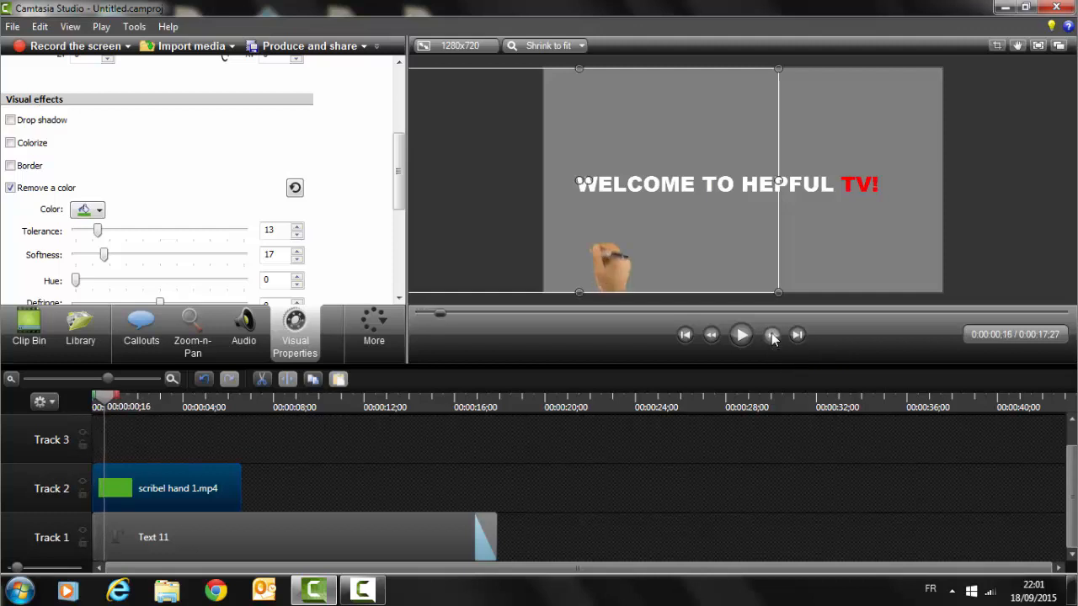
pyautogui.click(772, 334)
pyautogui.click(772, 334)
pyautogui.click(772, 335)
pyautogui.click(772, 334)
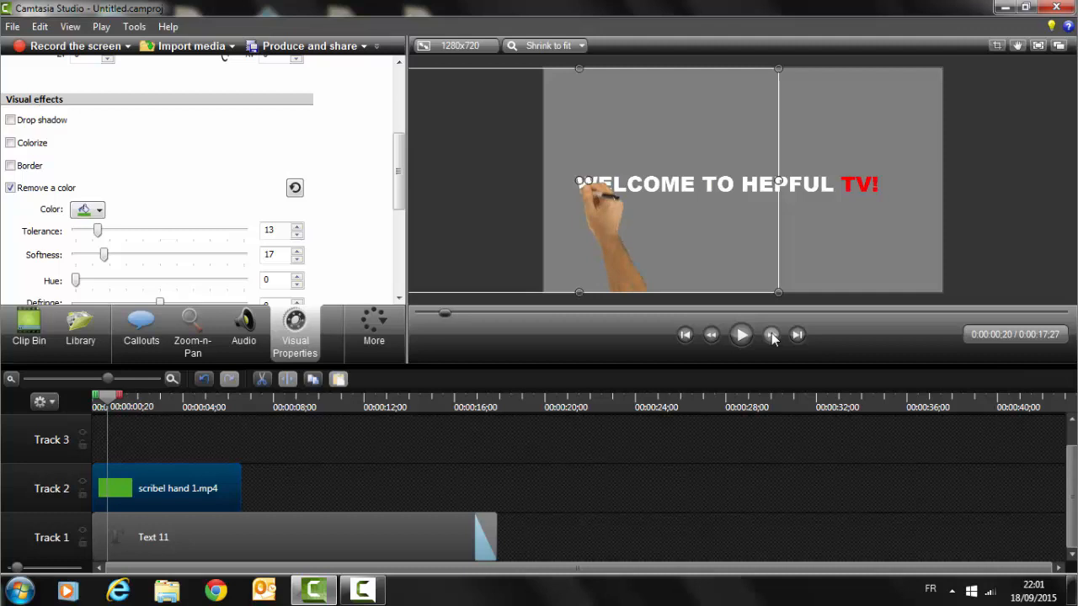
pyautogui.click(773, 334)
pyautogui.click(772, 334)
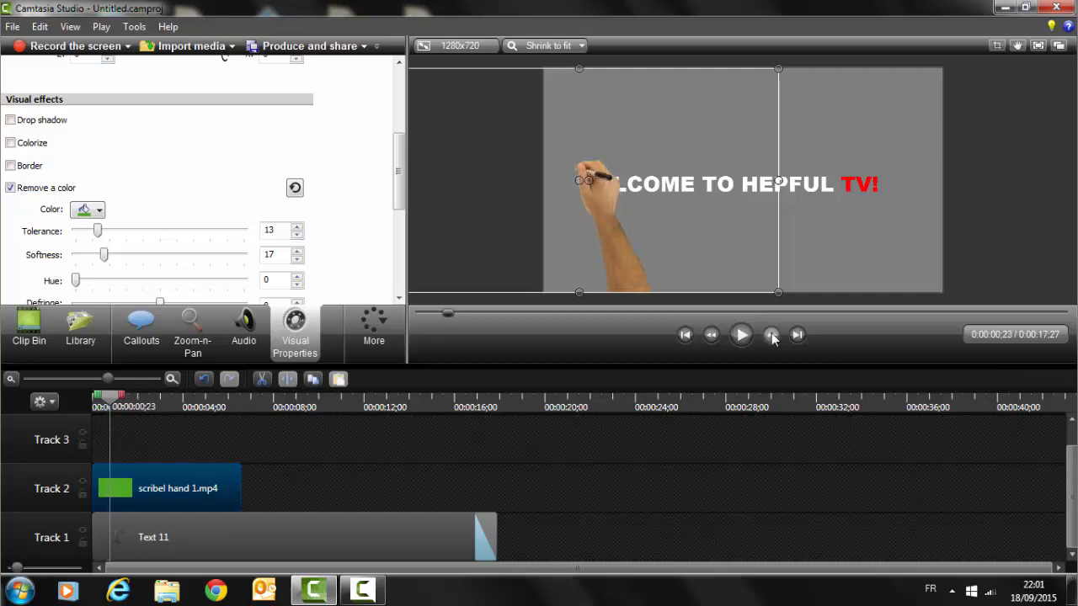
pyautogui.click(772, 334)
pyautogui.click(772, 334)
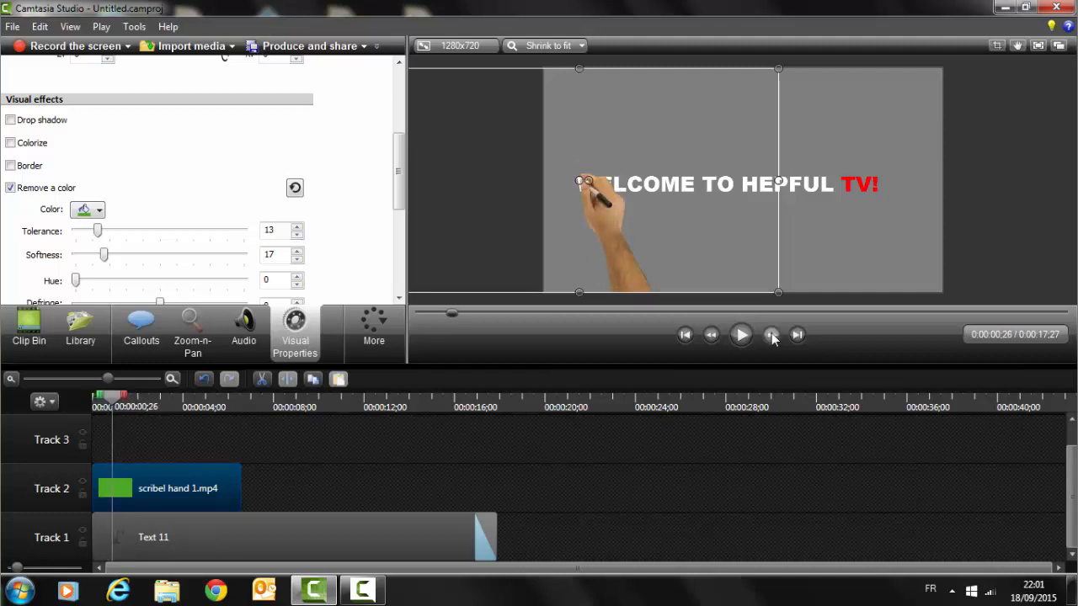
pyautogui.click(712, 336)
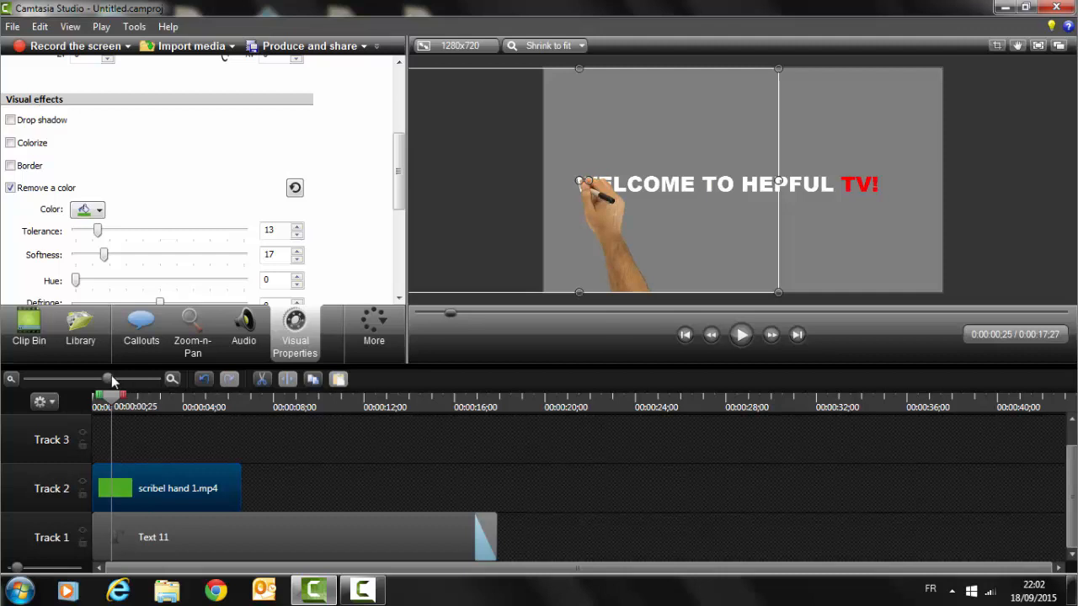
# Step: Add a visual animation to the hand clip, starting at 0:00:00;27 and stretched to end at about 0:00:04;00
pyautogui.moveTo(112, 380); pyautogui.dragTo(118, 381)
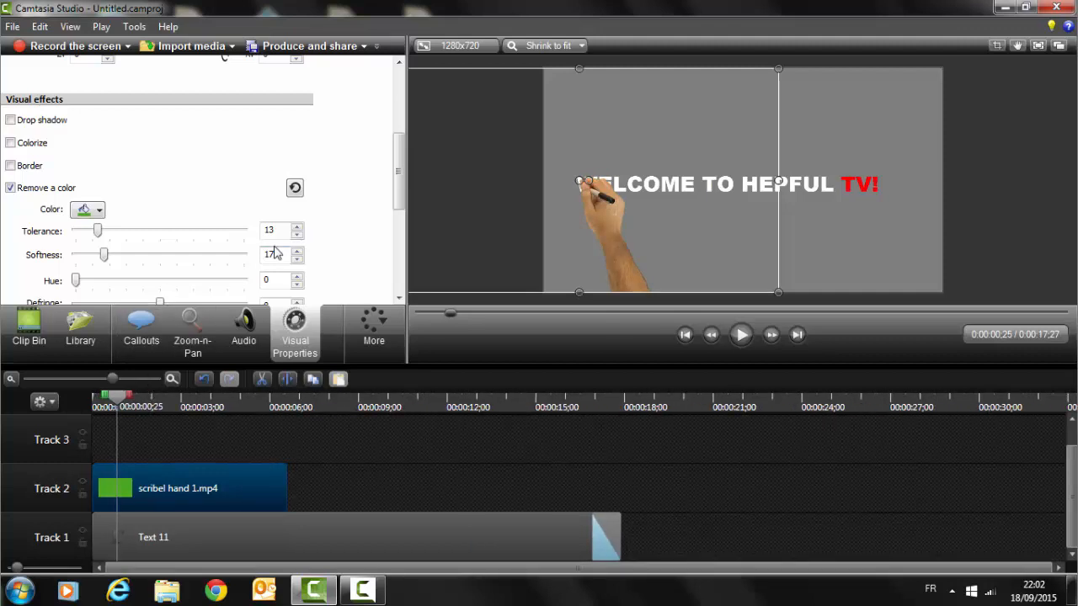
pyautogui.moveTo(398, 178); pyautogui.dragTo(398, 106)
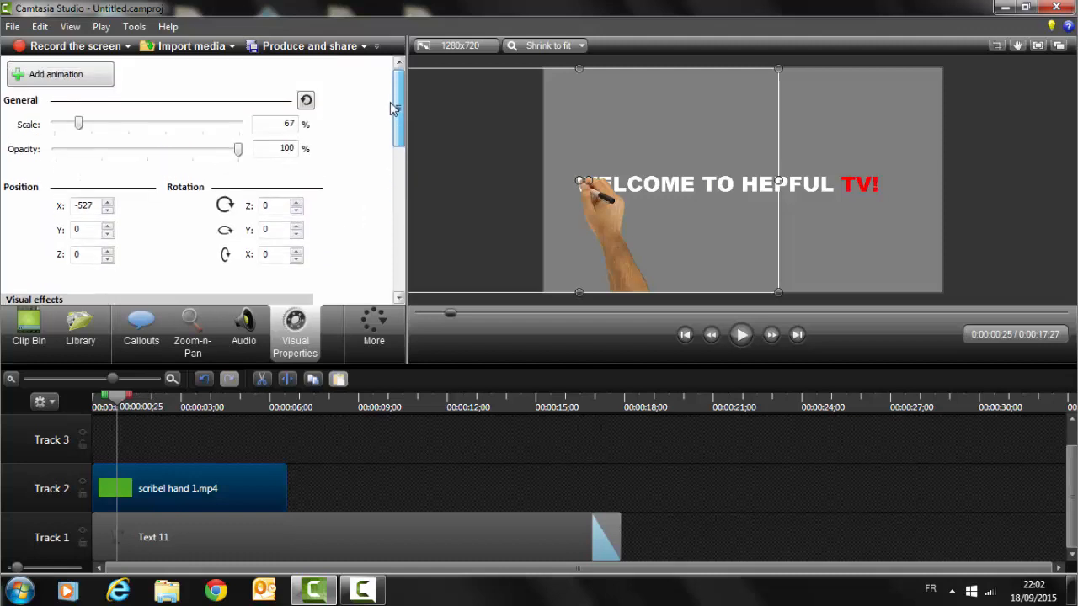
pyautogui.click(42, 81)
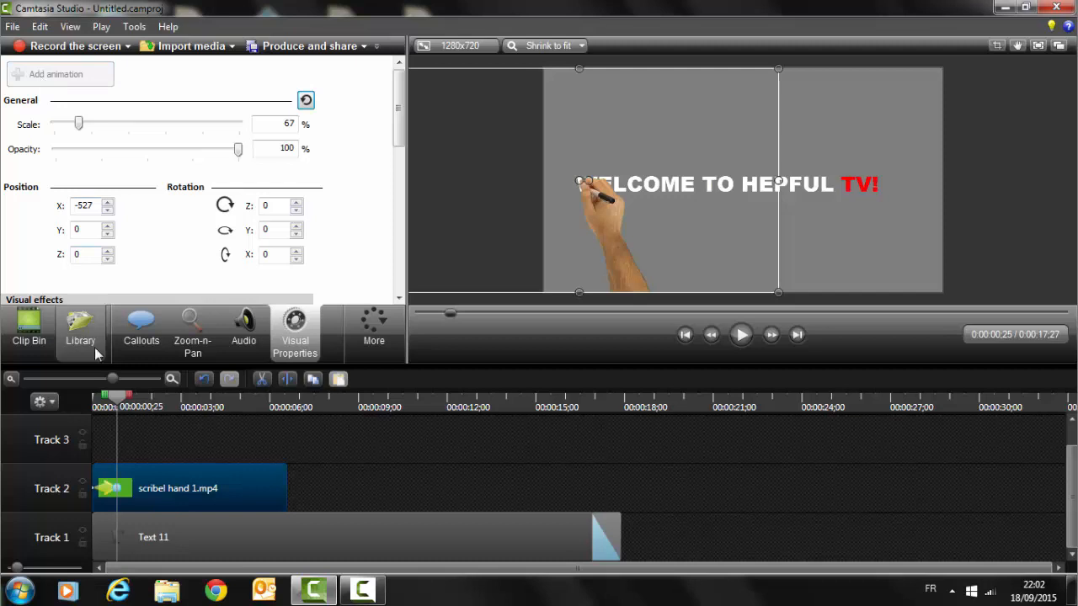
pyautogui.click(101, 489)
pyautogui.moveTo(101, 488); pyautogui.dragTo(128, 490)
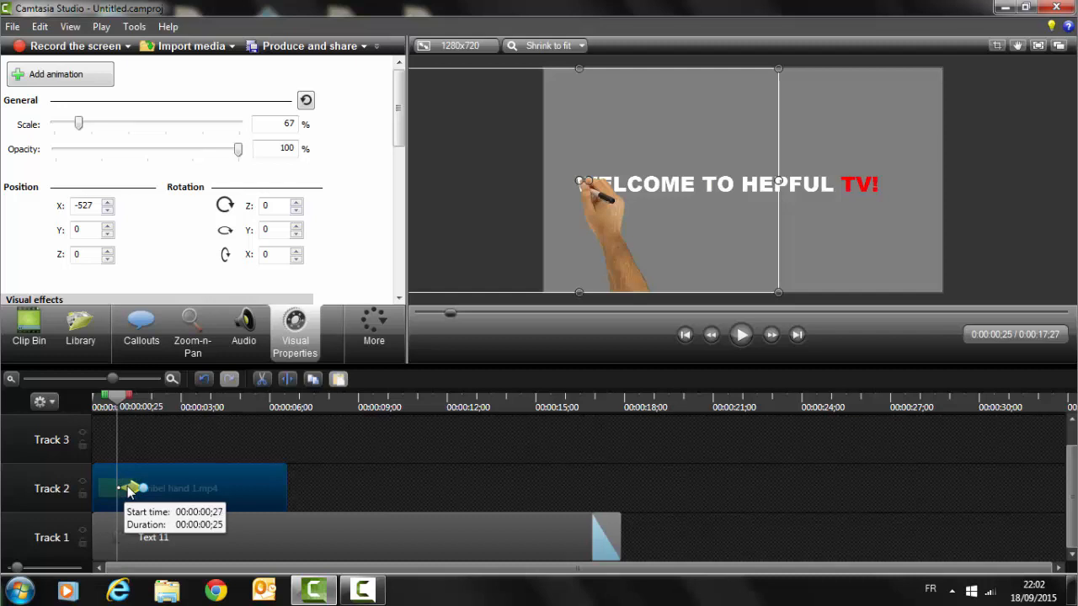
pyautogui.moveTo(128, 491); pyautogui.dragTo(135, 489)
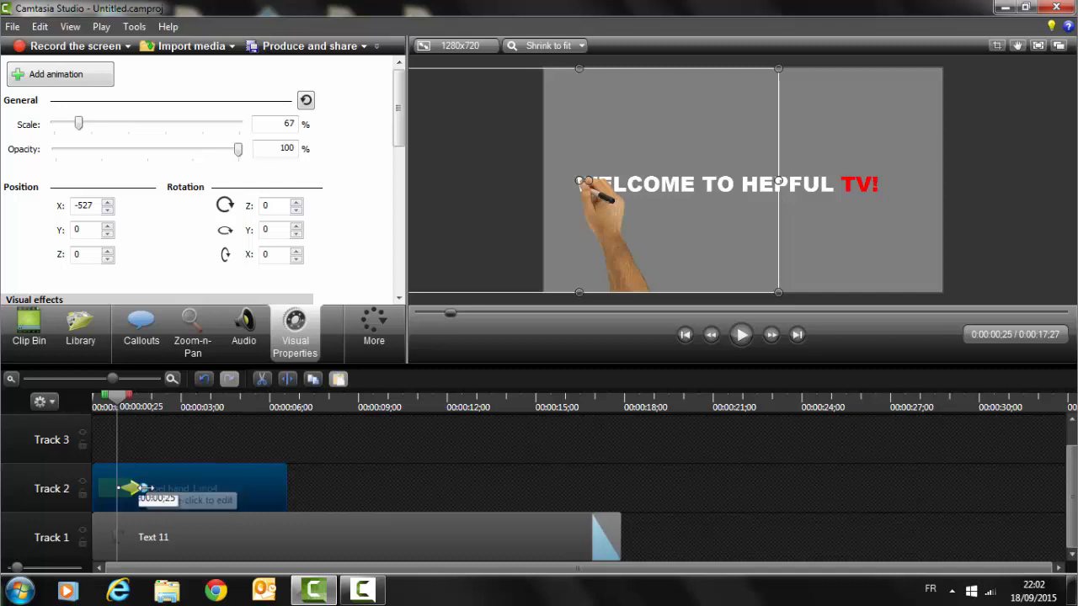
pyautogui.moveTo(145, 488); pyautogui.dragTo(204, 490)
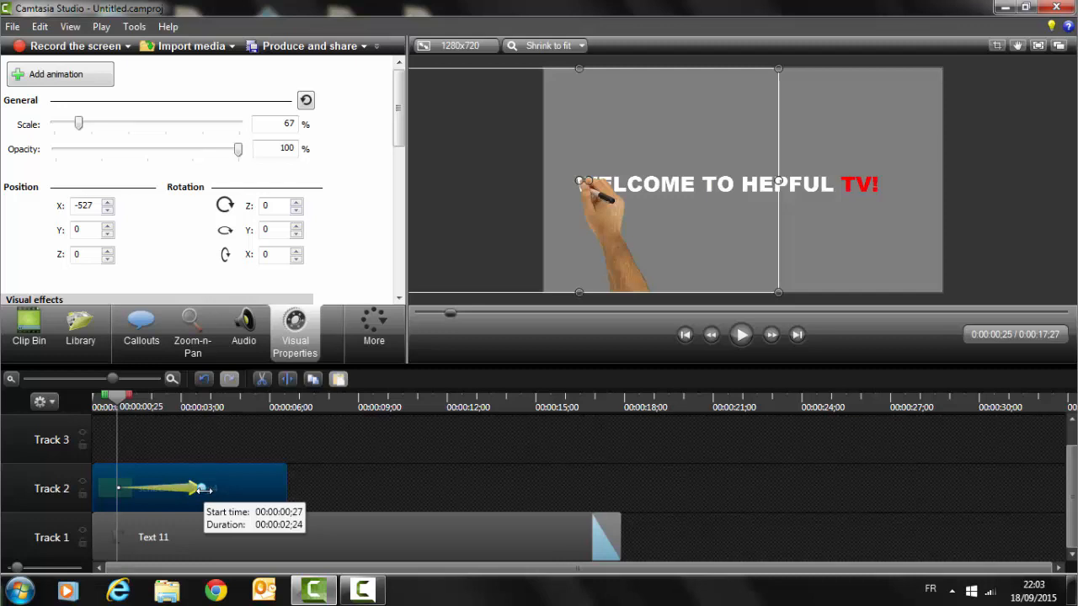
pyautogui.moveTo(204, 489); pyautogui.dragTo(213, 490)
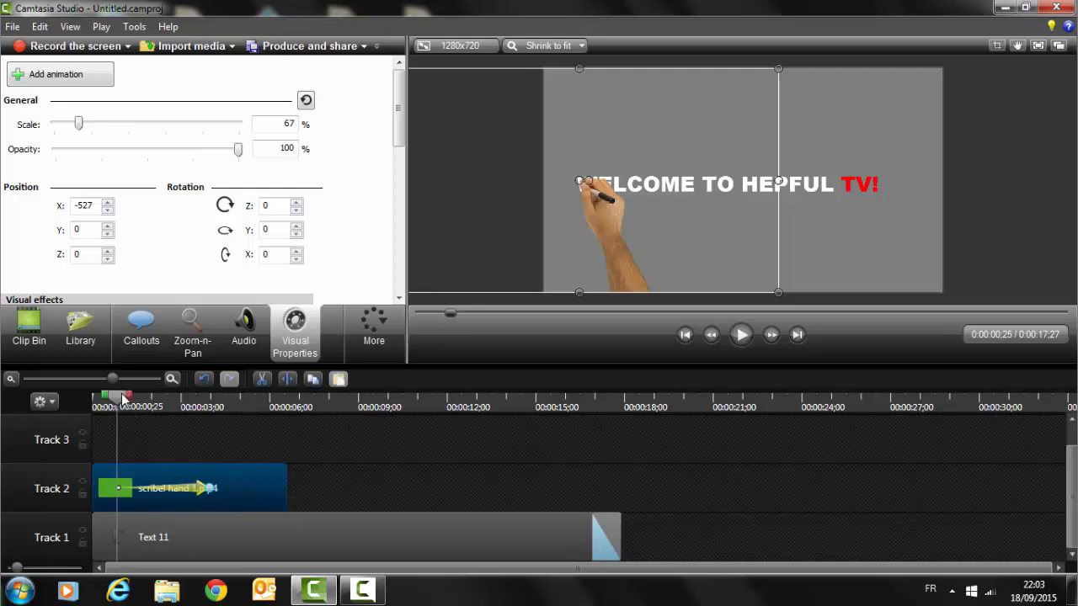
# Step: With the playhead at 0:00:04;00, move the hand clip to X 431, Y -10 at the end of "TV!" and play the animation
pyautogui.moveTo(123, 399); pyautogui.dragTo(218, 406)
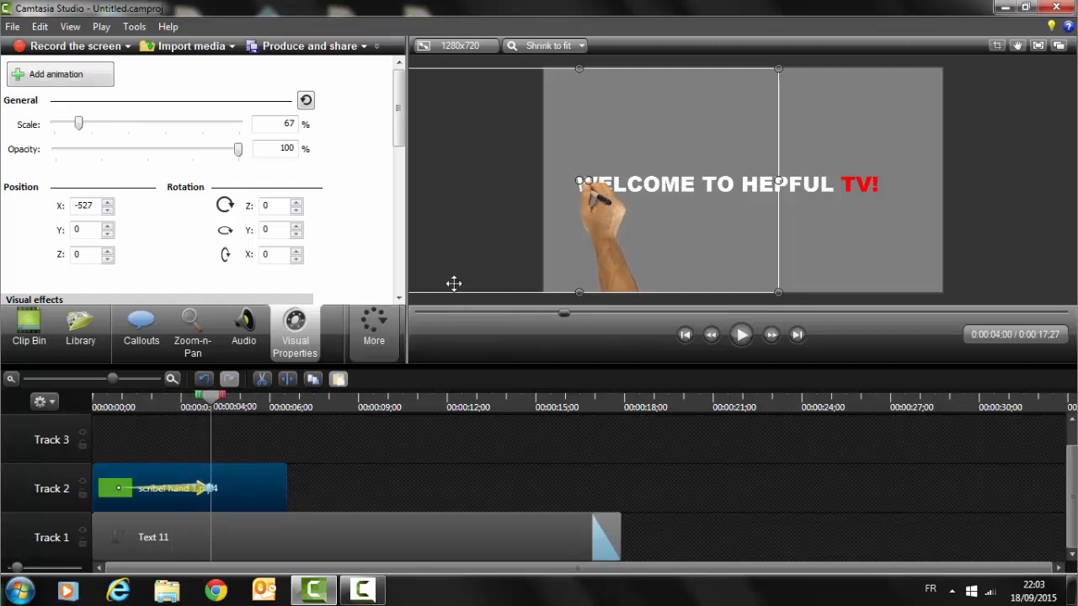
pyautogui.moveTo(601, 208); pyautogui.dragTo(901, 210)
pyautogui.click(741, 334)
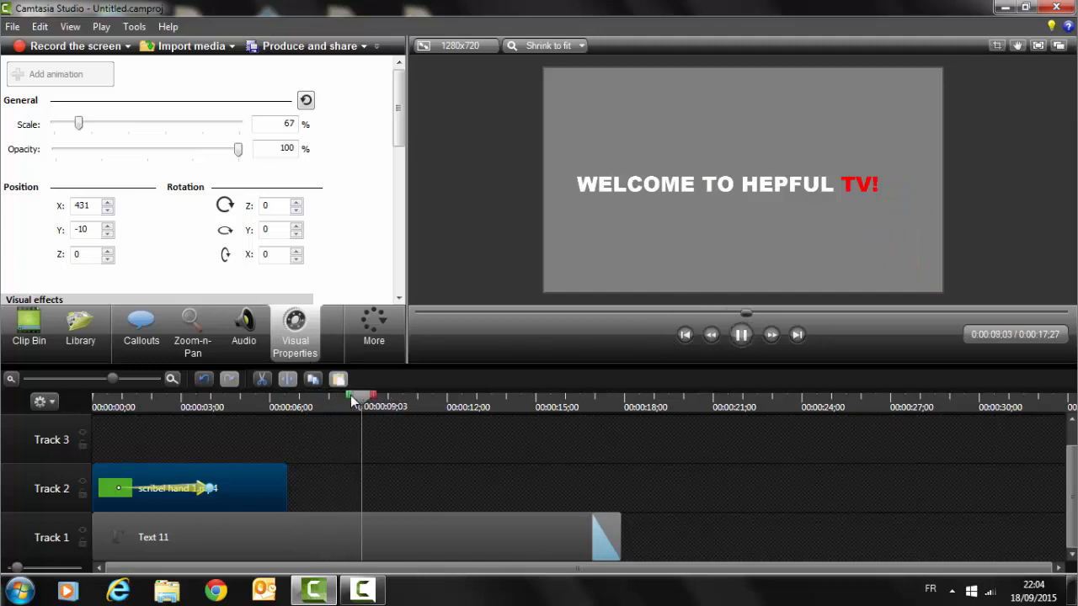
# Step: Go through the hand animation frame by frame from the start to 0:00:04;24, checking the pen's path along the title
pyautogui.moveTo(358, 396); pyautogui.dragTo(81, 401)
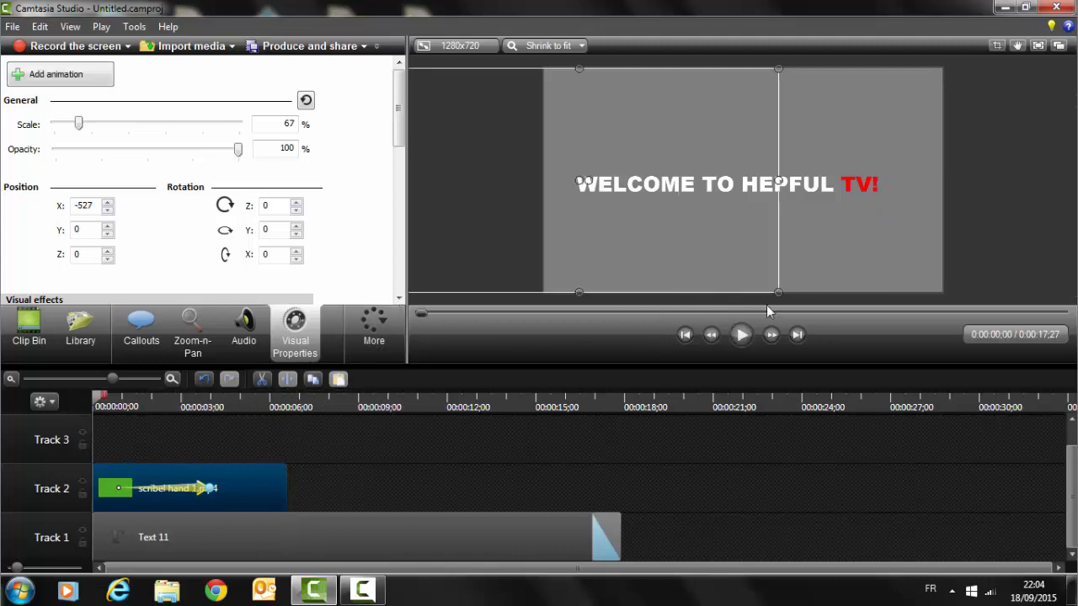
pyautogui.click(772, 335)
pyautogui.click(774, 337)
pyautogui.click(774, 336)
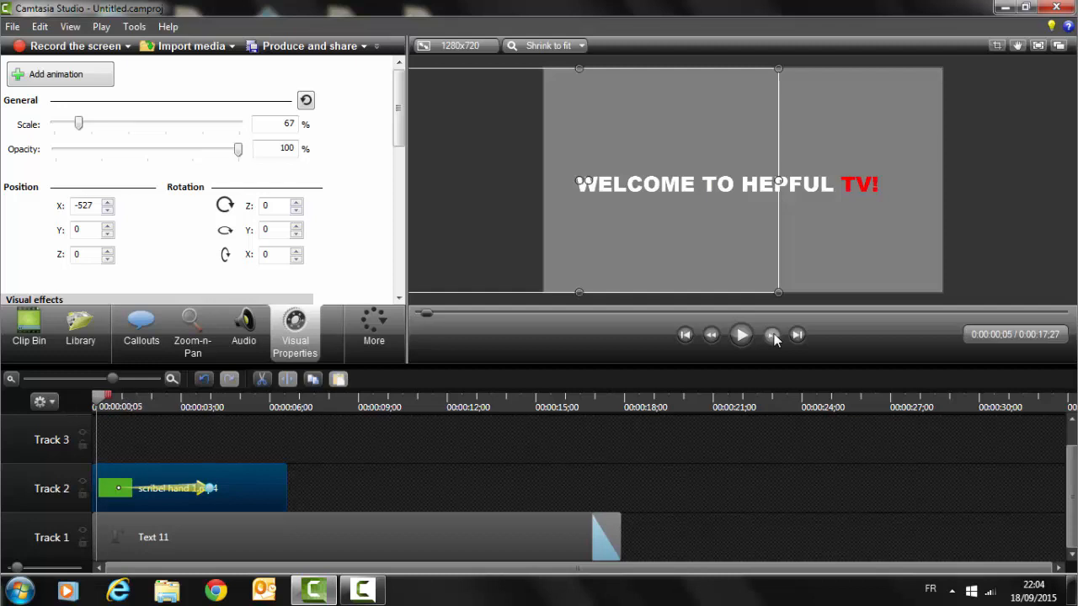
pyautogui.click(774, 337)
pyautogui.click(774, 337)
pyautogui.click(774, 337)
pyautogui.click(774, 337)
pyautogui.click(773, 337)
pyautogui.click(774, 337)
pyautogui.click(774, 337)
pyautogui.click(774, 337)
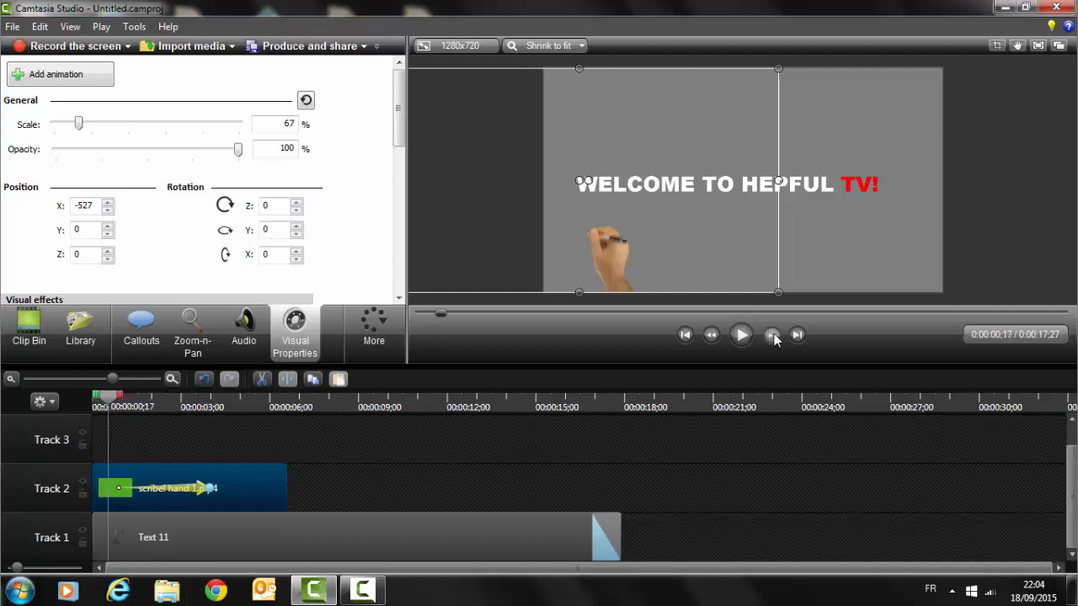
pyautogui.click(774, 337)
pyautogui.click(774, 337)
pyautogui.click(774, 337)
pyautogui.click(774, 337)
pyautogui.click(774, 336)
pyautogui.click(774, 336)
pyautogui.click(774, 337)
pyautogui.click(774, 337)
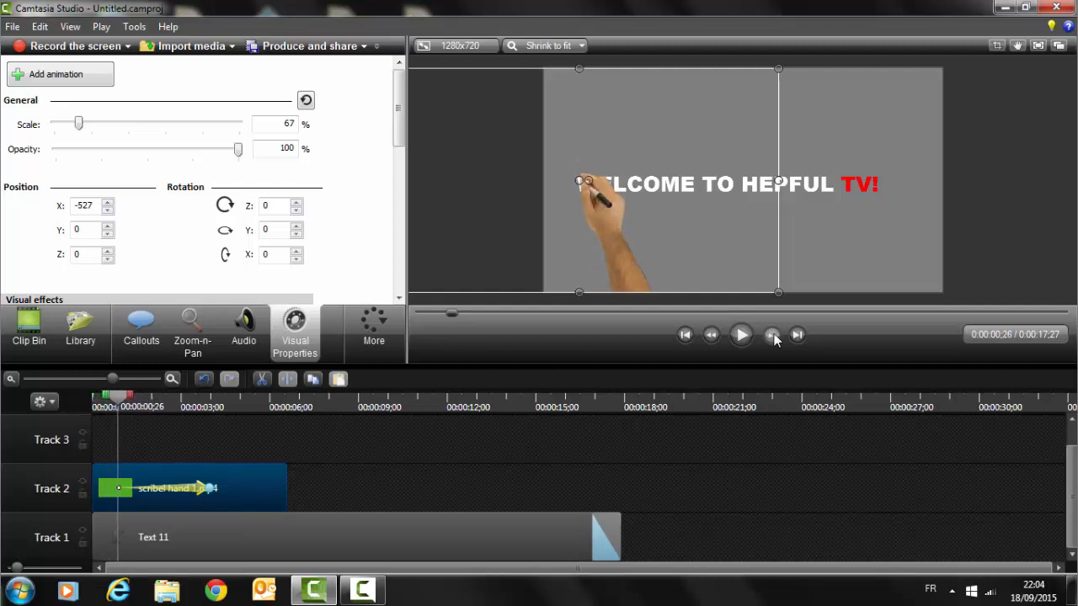
pyautogui.click(774, 337)
pyautogui.click(774, 337)
pyautogui.click(774, 337)
pyautogui.click(774, 337)
pyautogui.click(773, 337)
pyautogui.click(774, 337)
pyautogui.click(774, 337)
pyautogui.click(774, 337)
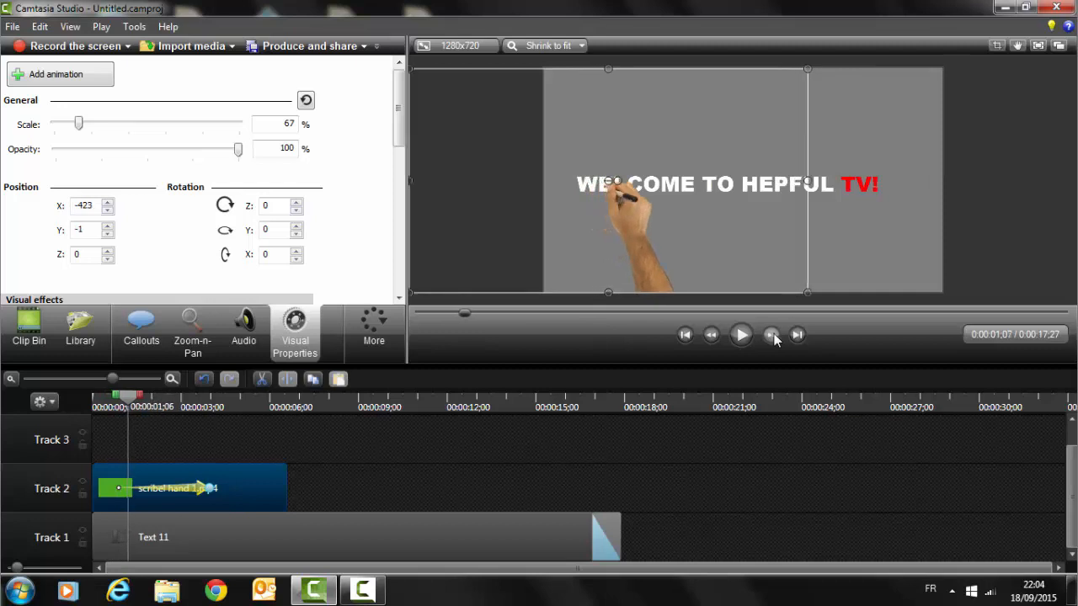
pyautogui.click(774, 337)
pyautogui.click(774, 337)
pyautogui.click(774, 336)
pyautogui.click(773, 337)
pyautogui.click(774, 337)
pyautogui.click(774, 337)
pyautogui.click(774, 337)
pyautogui.click(774, 337)
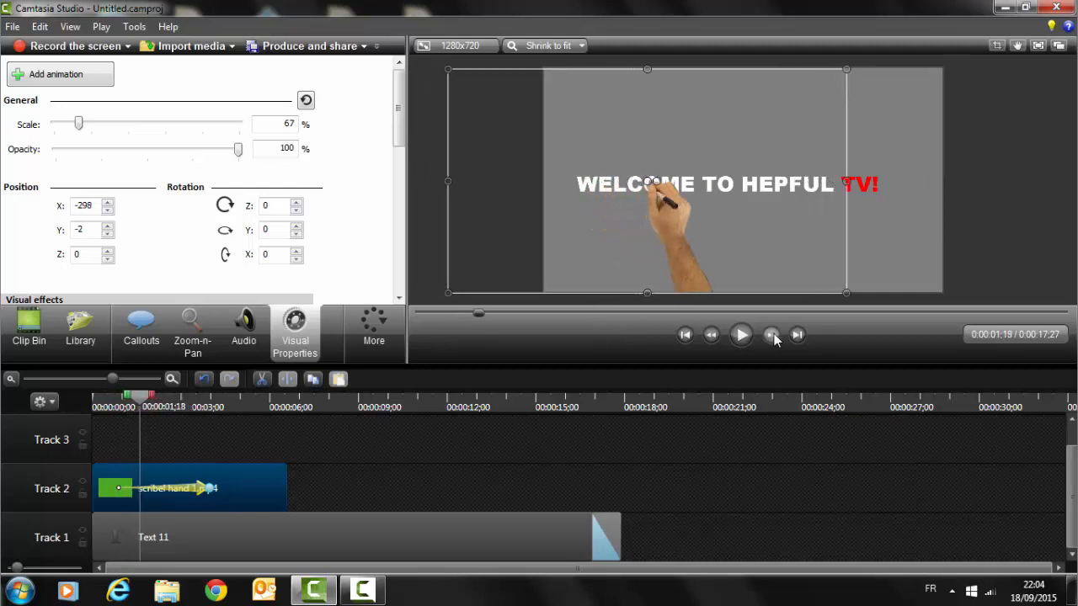
pyautogui.click(774, 337)
pyautogui.click(774, 337)
pyautogui.click(774, 336)
pyautogui.click(774, 336)
pyautogui.click(774, 337)
pyautogui.click(774, 337)
pyautogui.click(774, 337)
pyautogui.click(774, 337)
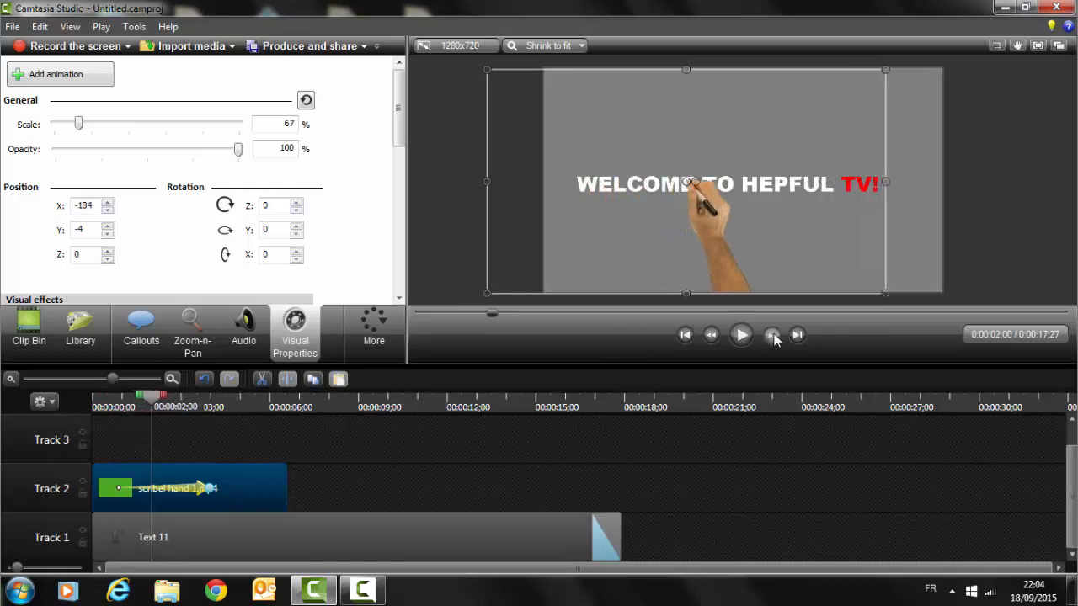
pyautogui.click(774, 337)
pyautogui.click(774, 337)
pyautogui.click(773, 337)
pyautogui.click(774, 337)
pyautogui.click(774, 337)
pyautogui.click(774, 337)
pyautogui.click(774, 337)
pyautogui.click(774, 337)
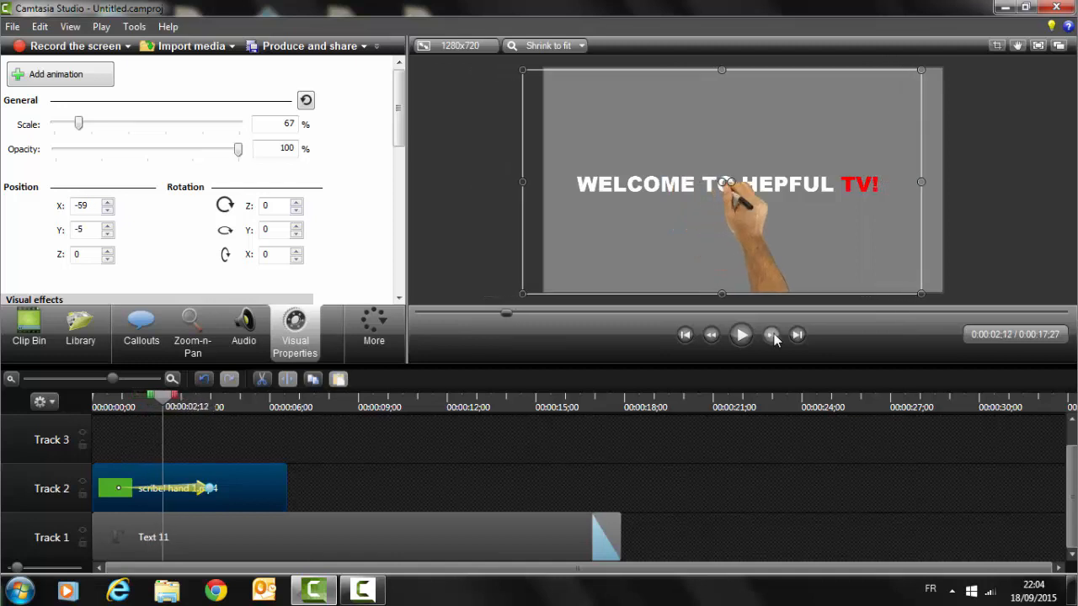
pyautogui.click(774, 336)
pyautogui.click(774, 337)
pyautogui.click(774, 337)
pyautogui.click(774, 337)
pyautogui.click(774, 336)
pyautogui.click(774, 337)
pyautogui.click(774, 336)
pyautogui.click(773, 337)
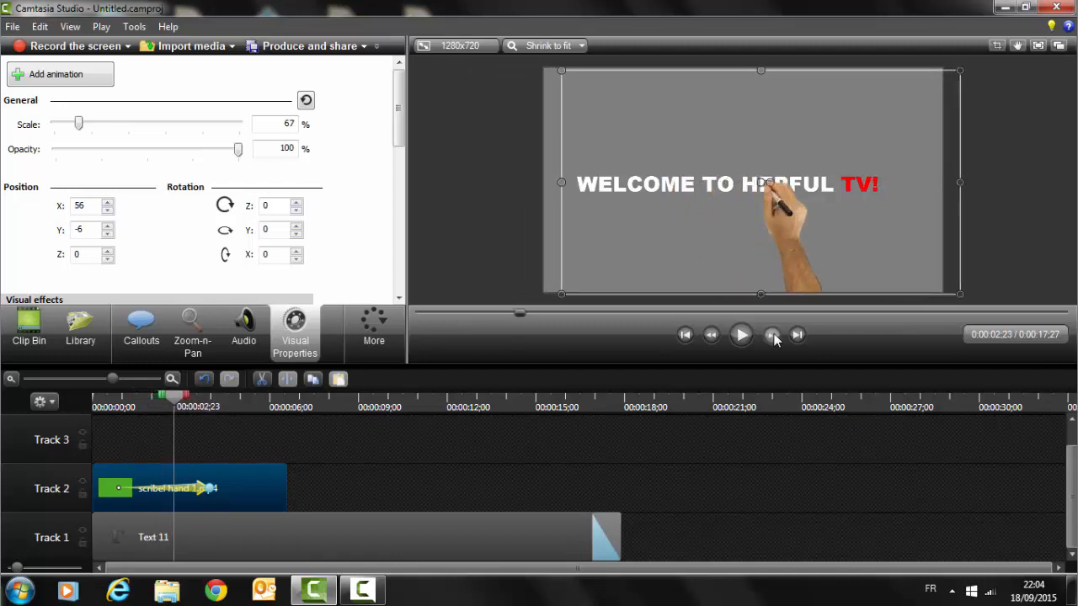
pyautogui.click(774, 336)
pyautogui.click(774, 337)
pyautogui.click(774, 337)
pyautogui.click(774, 337)
pyautogui.click(774, 337)
pyautogui.click(774, 337)
pyautogui.click(773, 336)
pyautogui.click(774, 337)
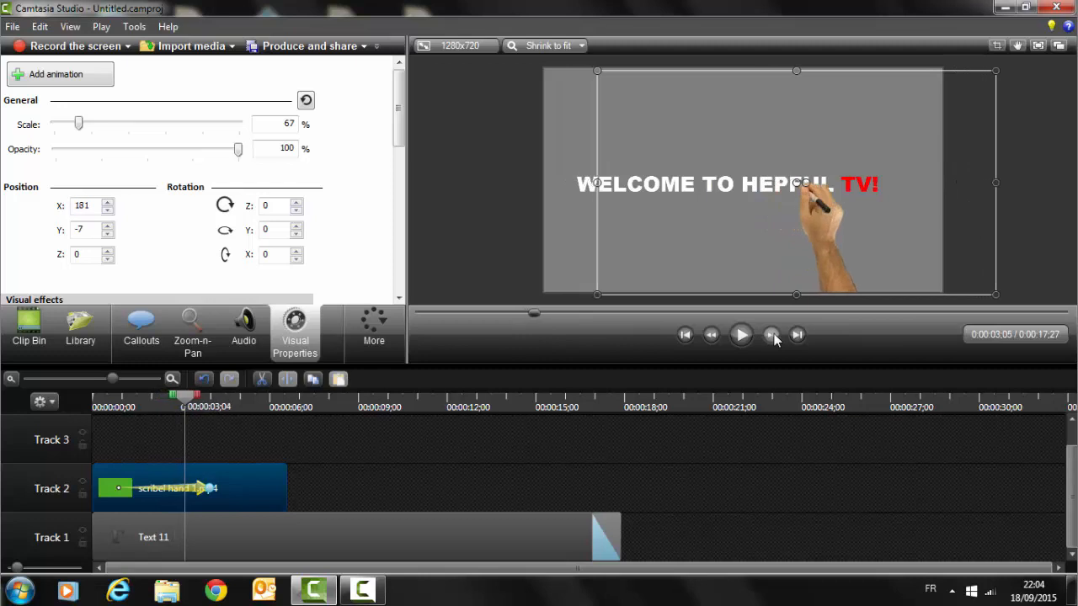
pyautogui.click(774, 337)
pyautogui.click(773, 337)
pyautogui.click(773, 337)
pyautogui.click(773, 337)
pyautogui.click(774, 337)
pyautogui.click(774, 337)
pyautogui.click(774, 337)
pyautogui.click(774, 337)
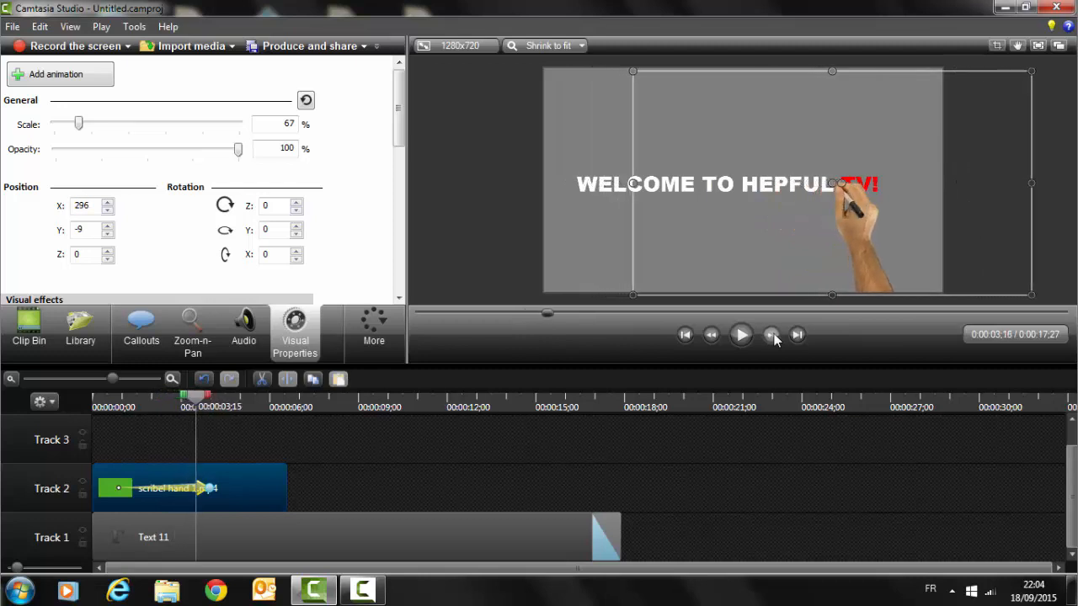
pyautogui.click(773, 337)
pyautogui.click(774, 337)
pyautogui.click(774, 337)
pyautogui.click(774, 337)
pyautogui.click(774, 337)
pyautogui.click(774, 337)
pyautogui.click(774, 337)
pyautogui.click(774, 337)
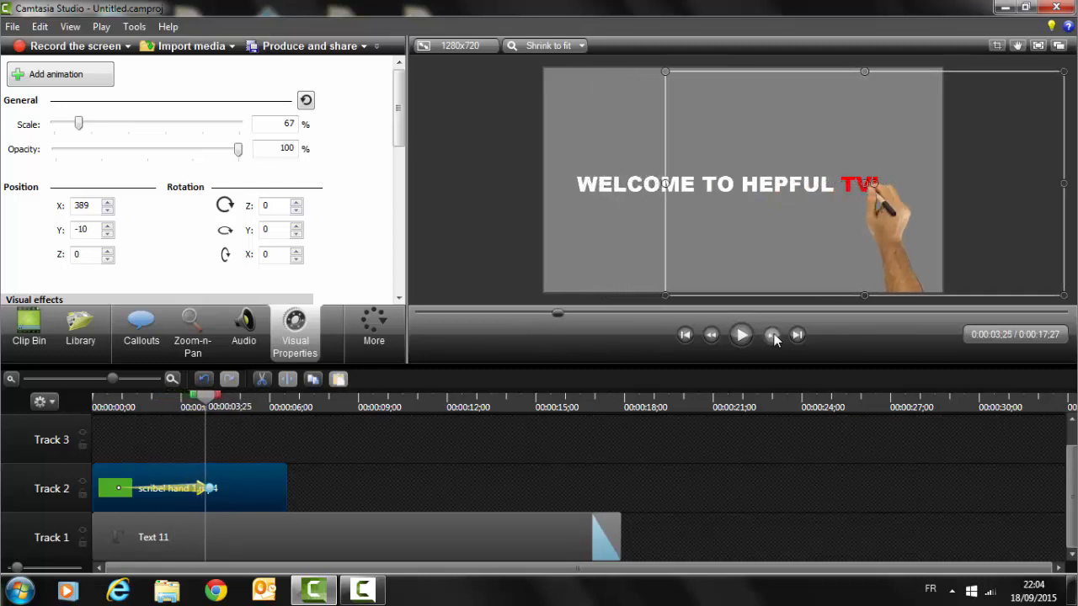
pyautogui.click(774, 337)
pyautogui.click(774, 337)
pyautogui.click(774, 337)
pyautogui.click(774, 336)
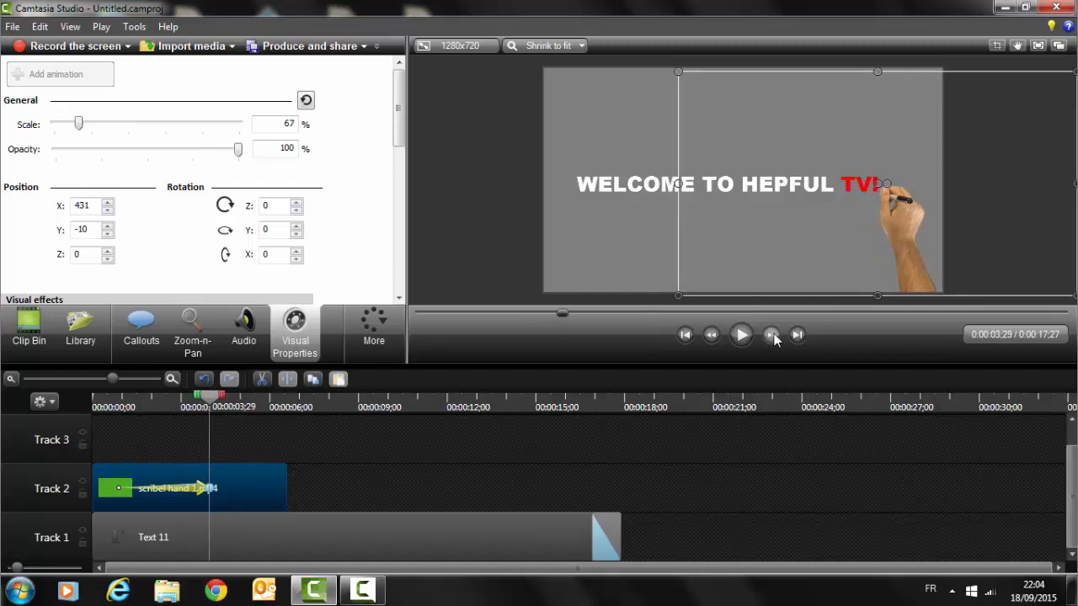
pyautogui.click(773, 337)
pyautogui.click(774, 337)
pyautogui.click(774, 337)
pyautogui.click(774, 336)
pyautogui.click(774, 337)
pyautogui.click(774, 337)
pyautogui.click(774, 337)
pyautogui.click(774, 337)
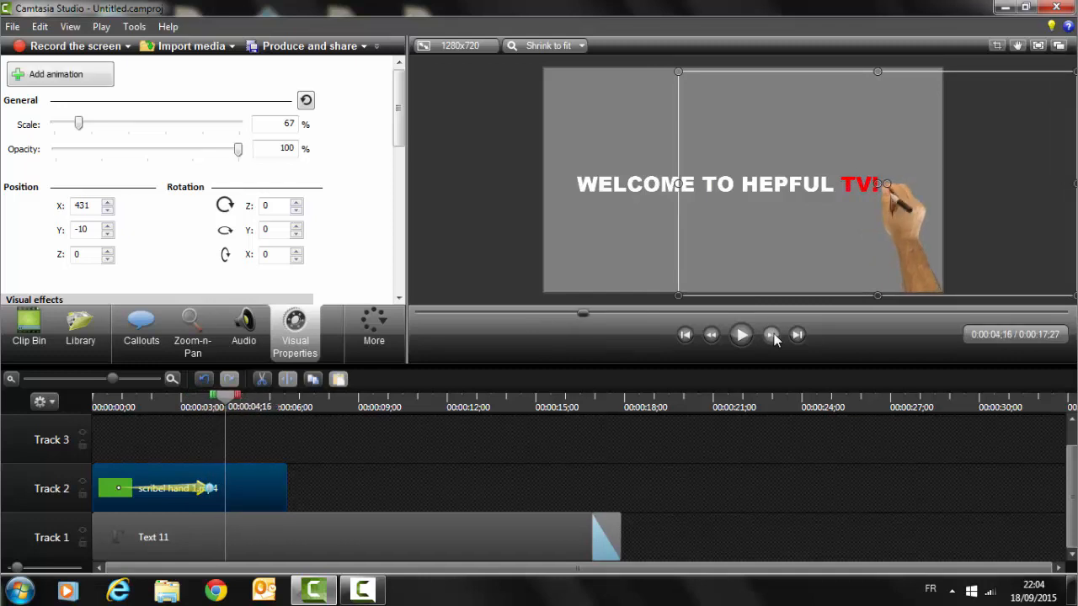
pyautogui.click(773, 337)
pyautogui.click(774, 337)
pyautogui.click(774, 337)
pyautogui.click(774, 336)
pyautogui.click(773, 337)
pyautogui.click(774, 337)
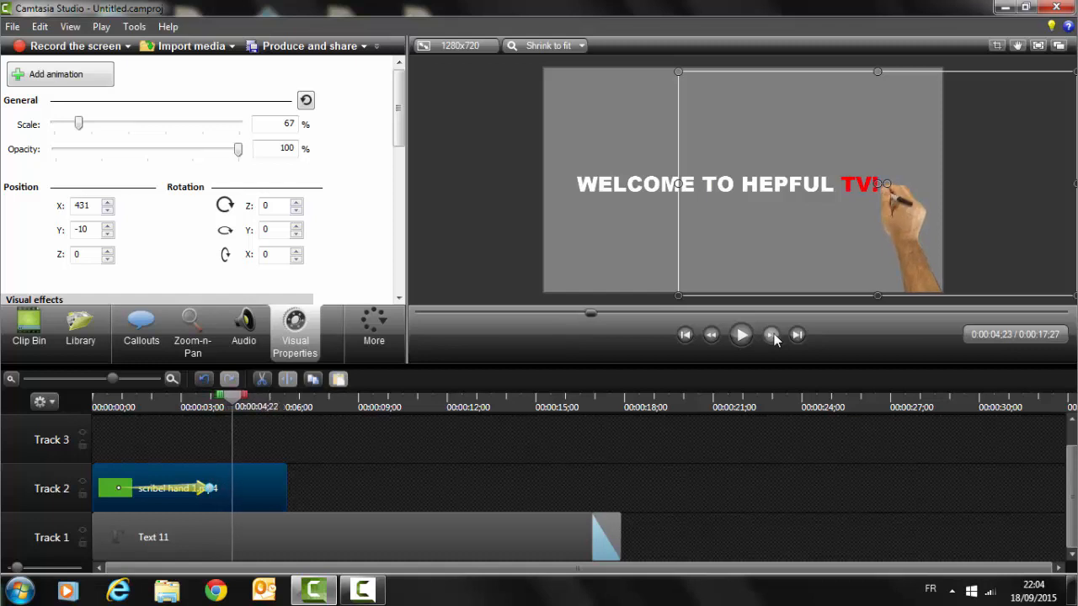
pyautogui.click(774, 337)
pyautogui.click(774, 336)
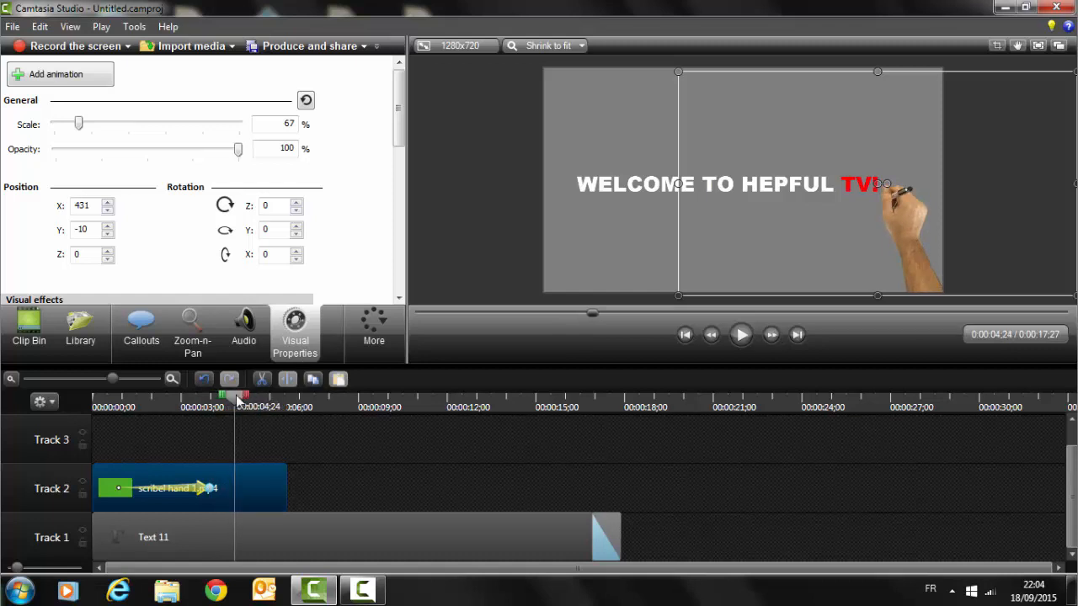
# Step: Select the timeline range from 0:00:04;02 to 0:00:05;29 and cut it from the tracks
pyautogui.moveTo(237, 401); pyautogui.dragTo(217, 406)
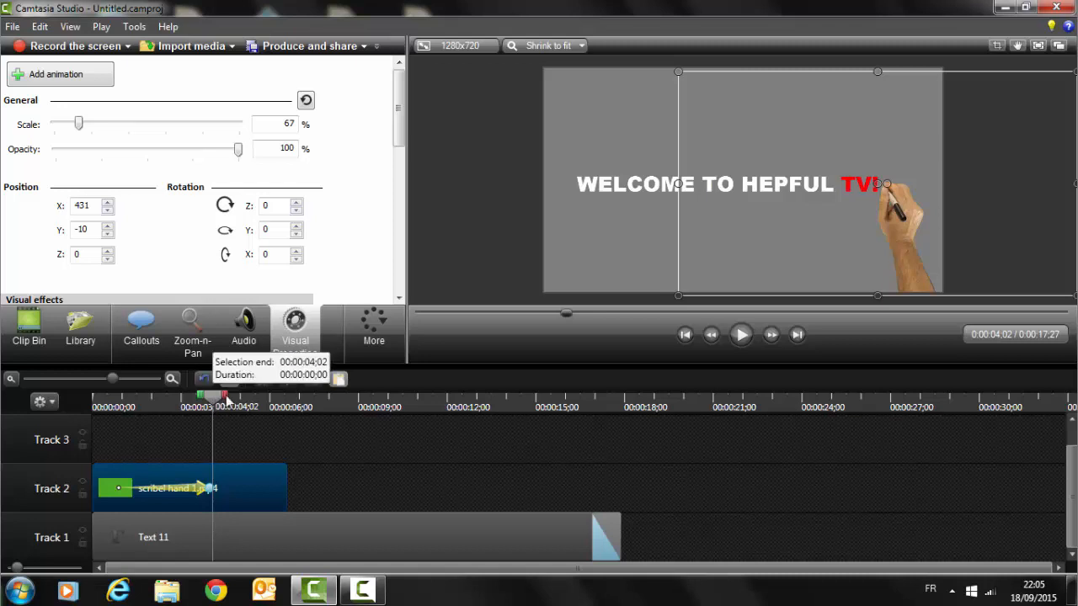
pyautogui.moveTo(226, 399); pyautogui.dragTo(283, 406)
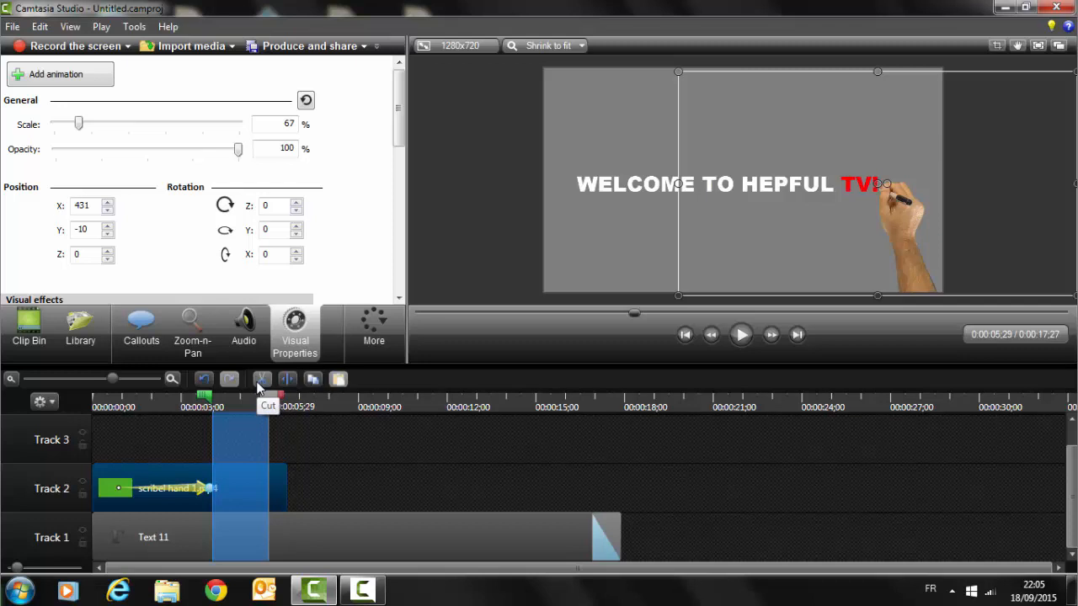
pyautogui.click(262, 381)
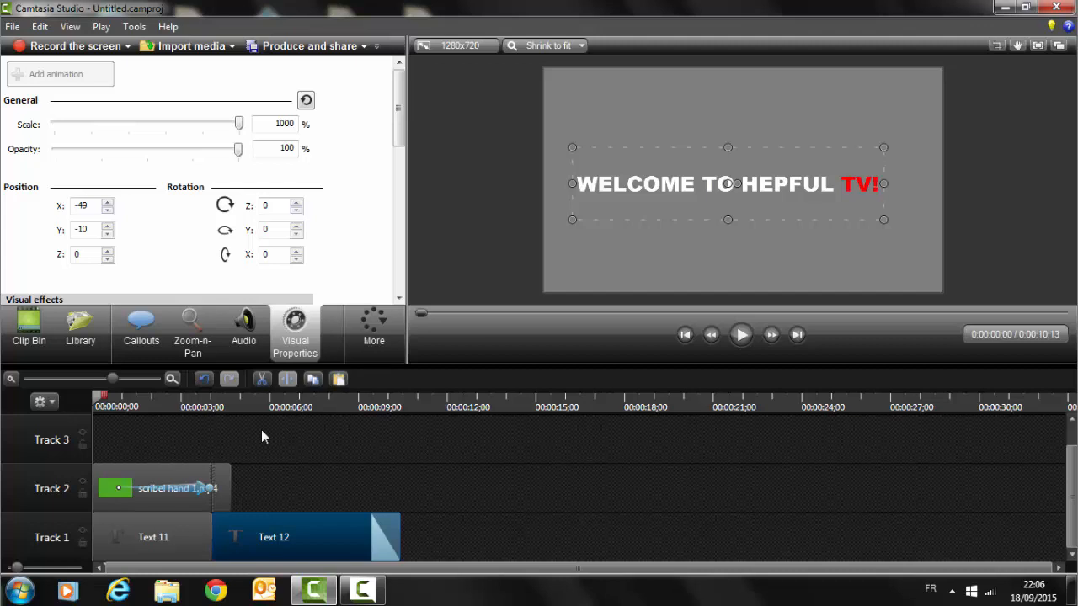
# Step: Add a simple rectangle callout at 0:00:00;00 and stretch it sideways to cover the whole title up to the canvas edge
pyautogui.click(135, 327)
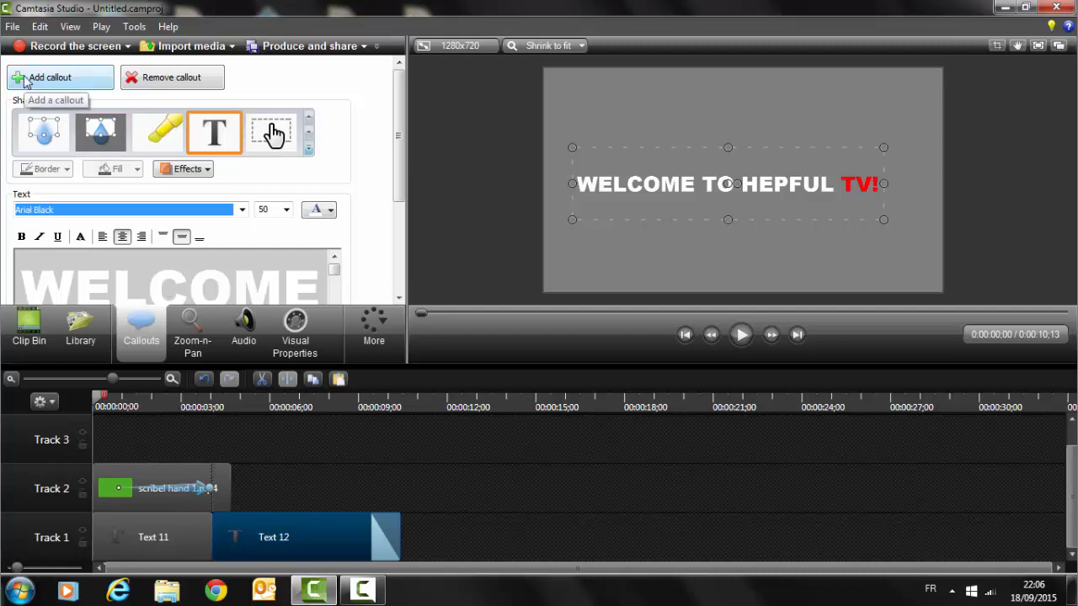
pyautogui.click(24, 81)
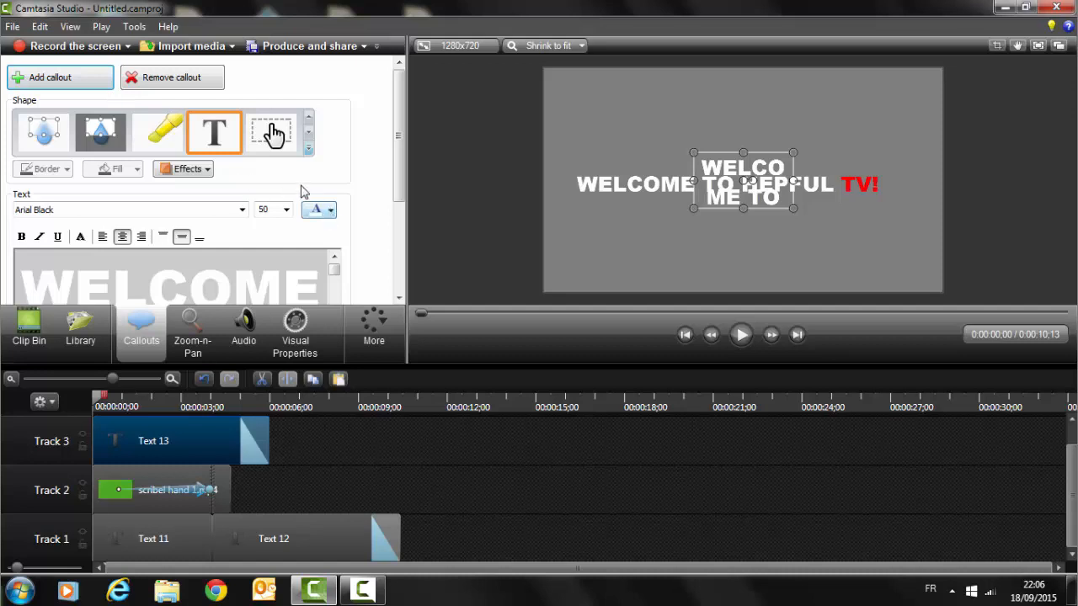
pyautogui.click(309, 150)
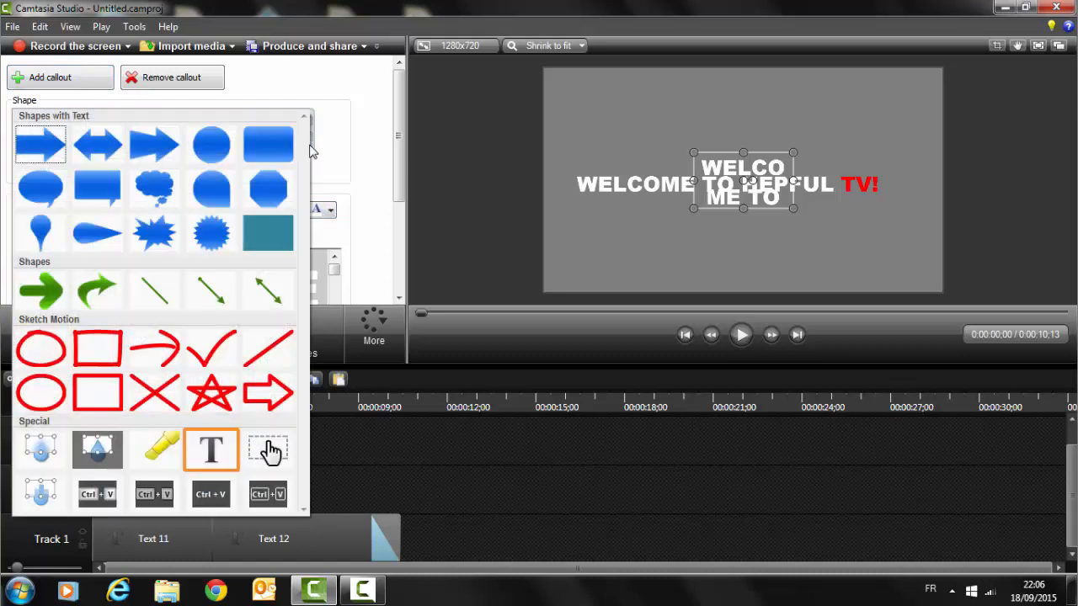
pyautogui.click(280, 243)
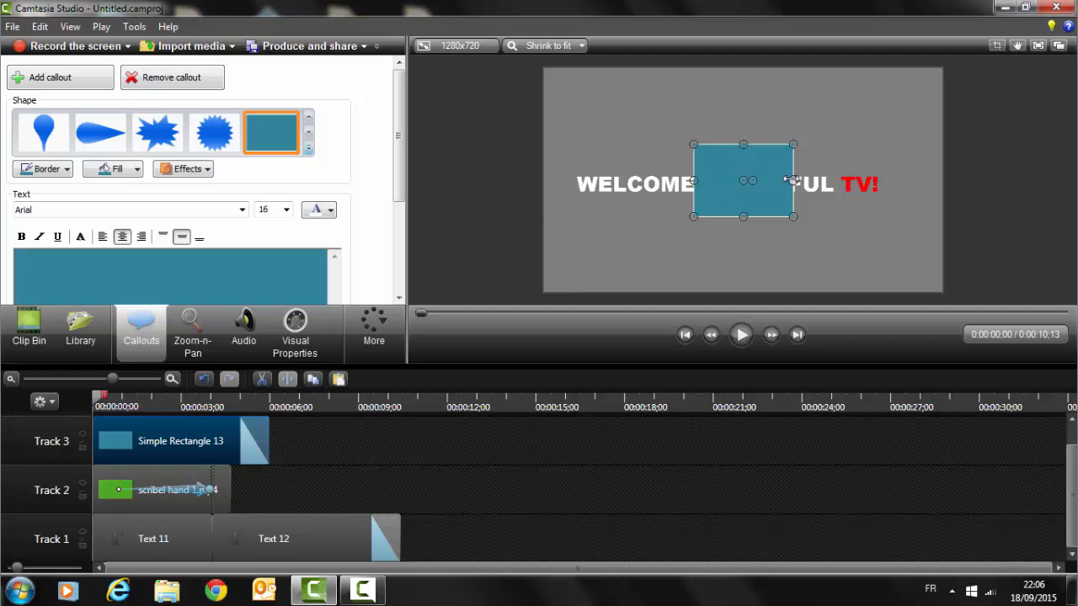
pyautogui.moveTo(792, 179); pyautogui.dragTo(940, 194)
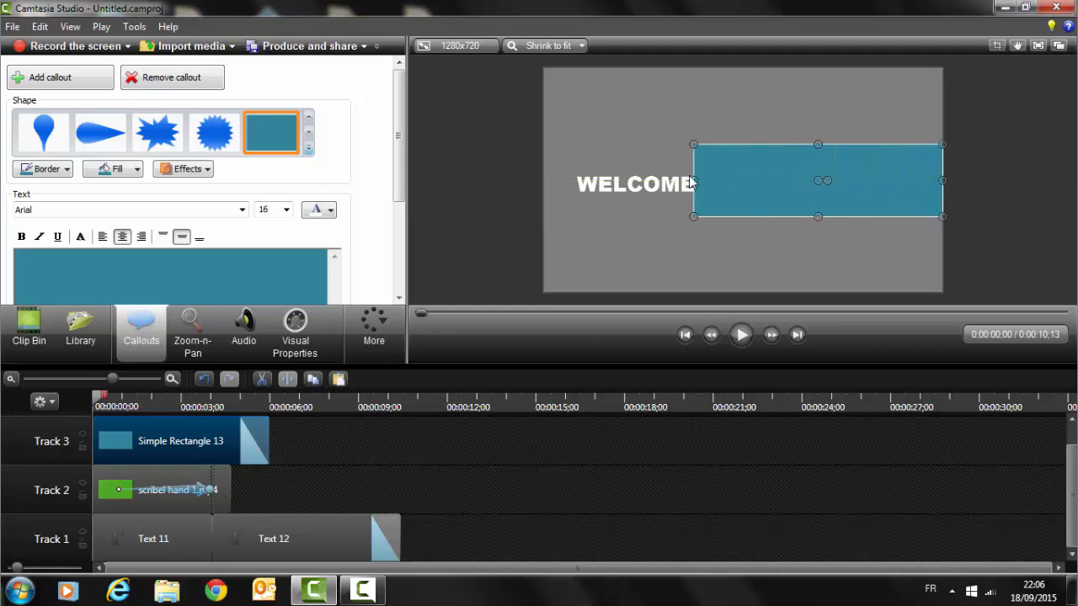
pyautogui.moveTo(693, 180); pyautogui.dragTo(577, 180)
# Step: Add a visual animation to the rectangle, starting at 0:00:00;26 and stretched to end level with the hand clip's animation
pyautogui.click(119, 397)
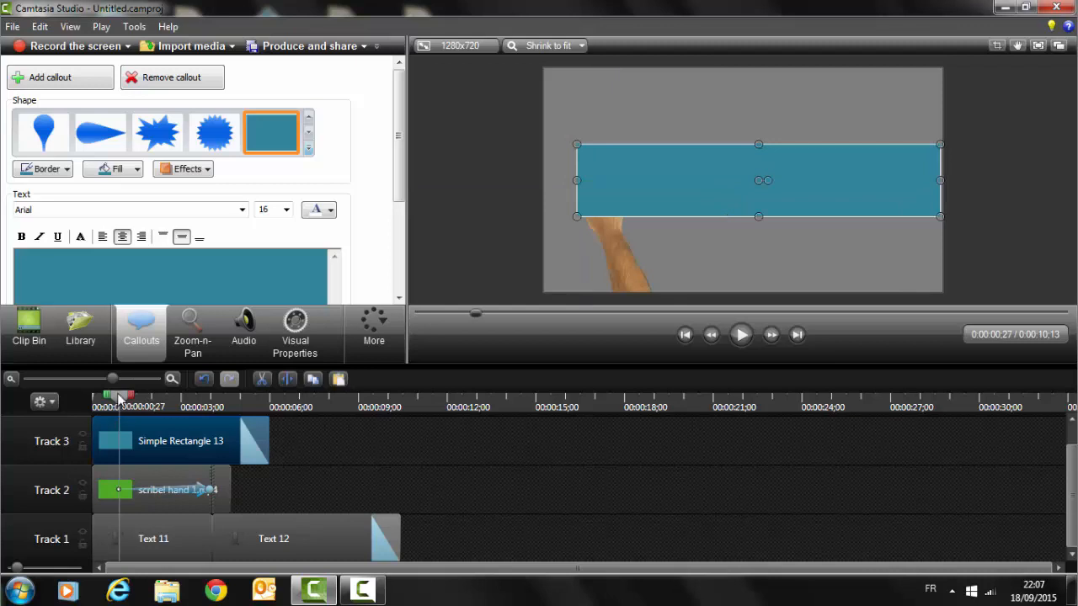
pyautogui.moveTo(119, 399); pyautogui.dragTo(120, 400)
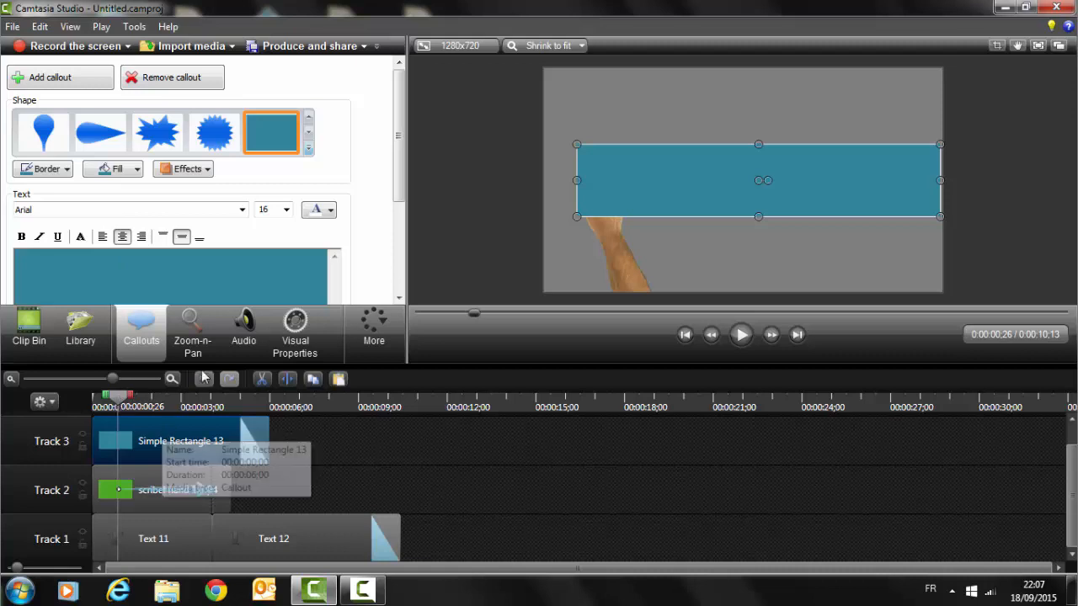
pyautogui.click(301, 337)
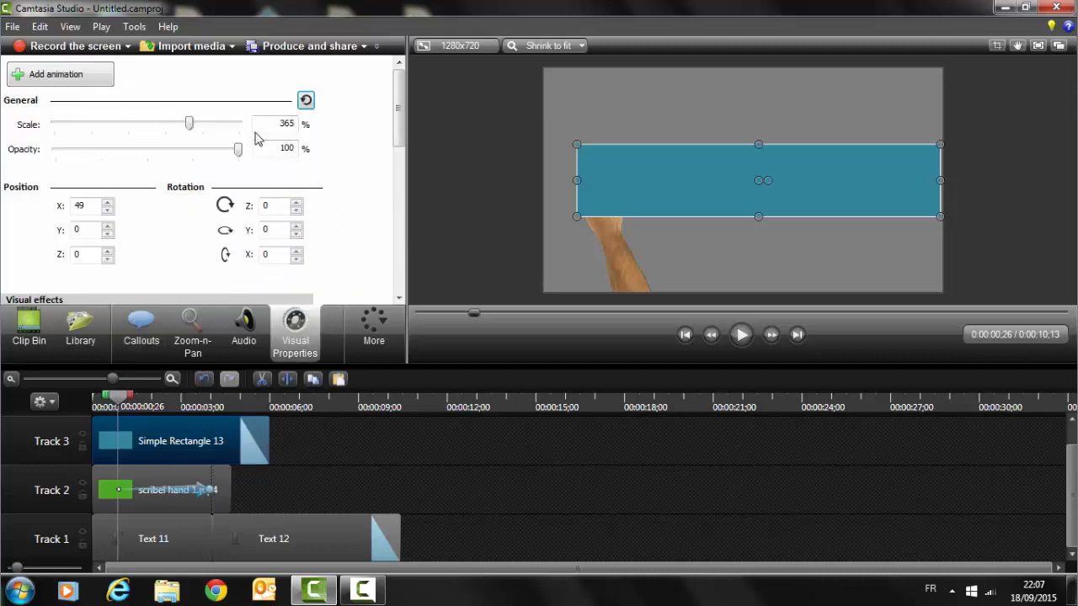
pyautogui.click(41, 78)
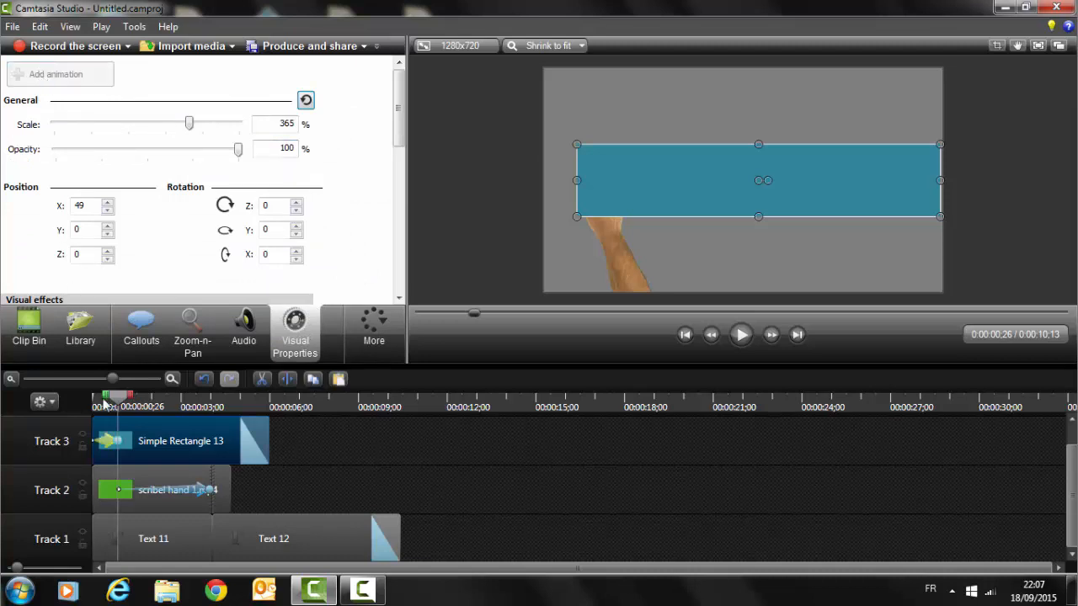
pyautogui.moveTo(111, 445); pyautogui.dragTo(137, 448)
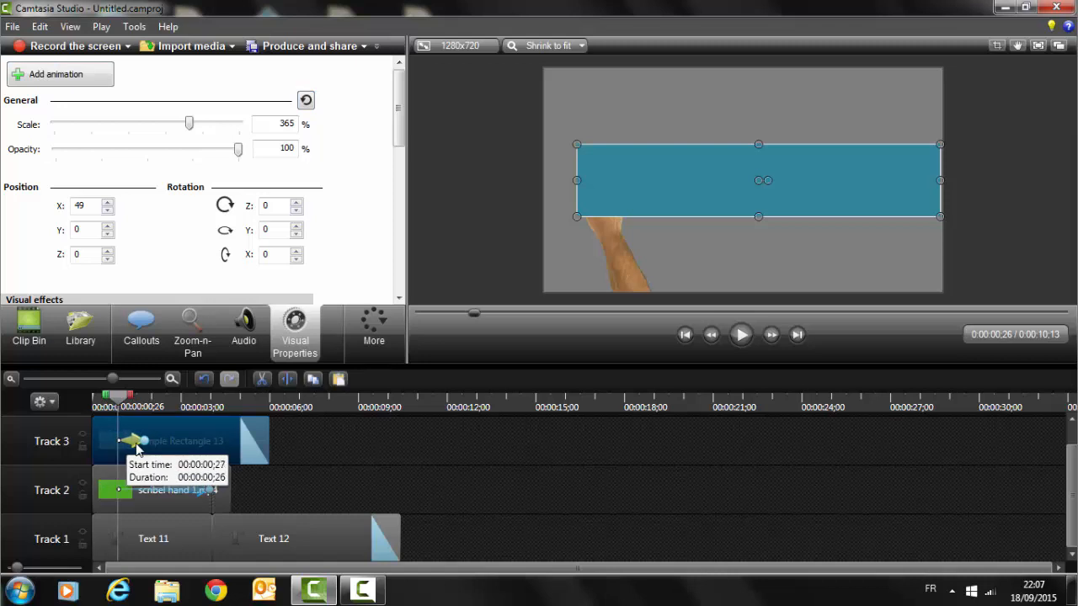
pyautogui.moveTo(137, 448); pyautogui.dragTo(136, 449)
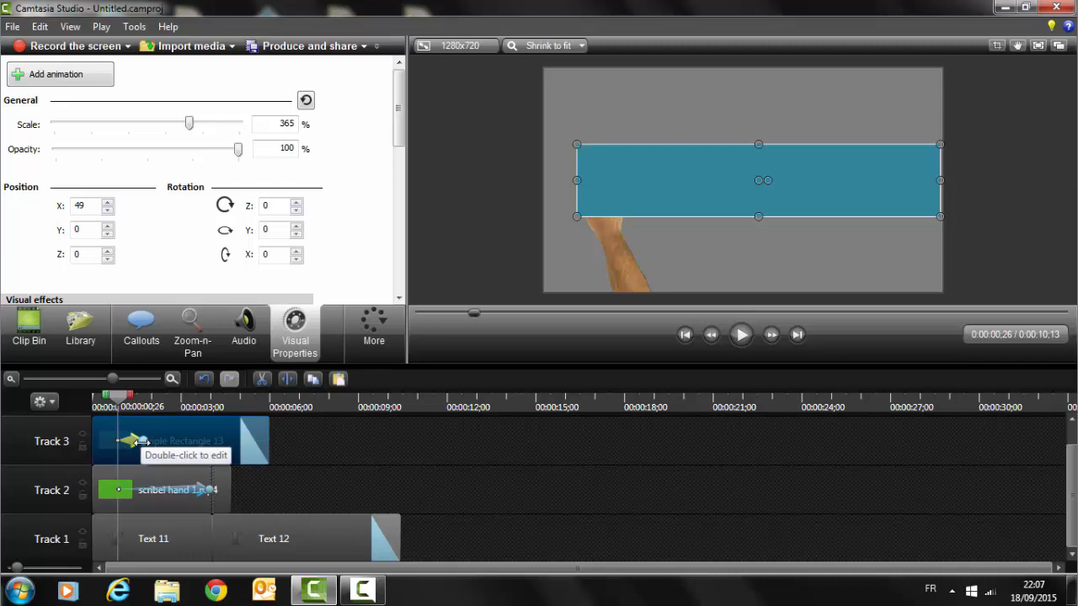
pyautogui.moveTo(139, 441); pyautogui.dragTo(207, 441)
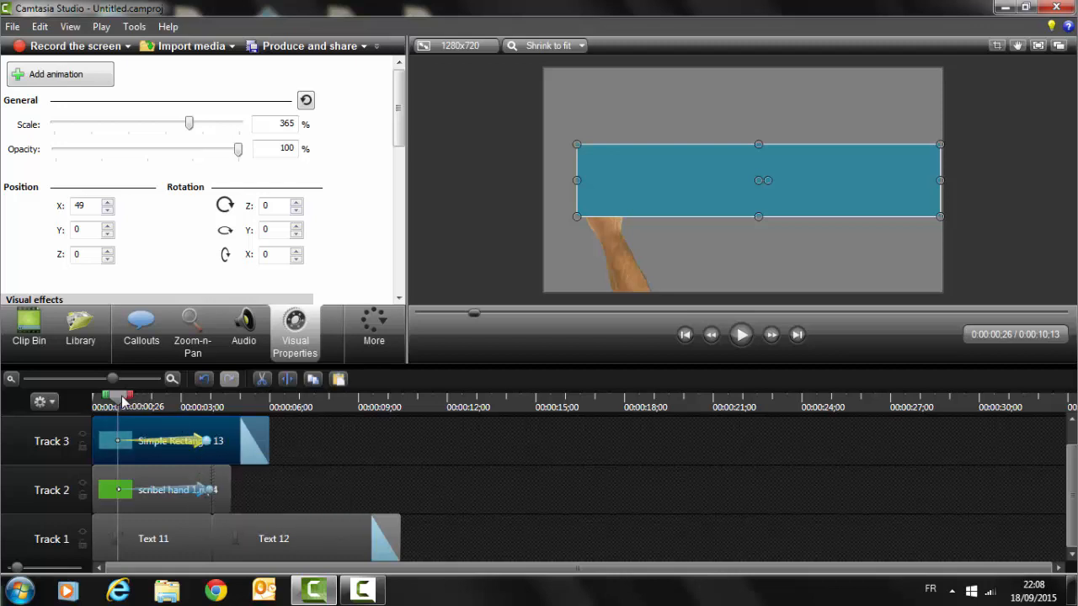
# Step: With the playhead at 0:00:03;29, move the rectangle off the canvas to X 1258, Y -10 and play the title reveal
pyautogui.moveTo(123, 401); pyautogui.dragTo(208, 398)
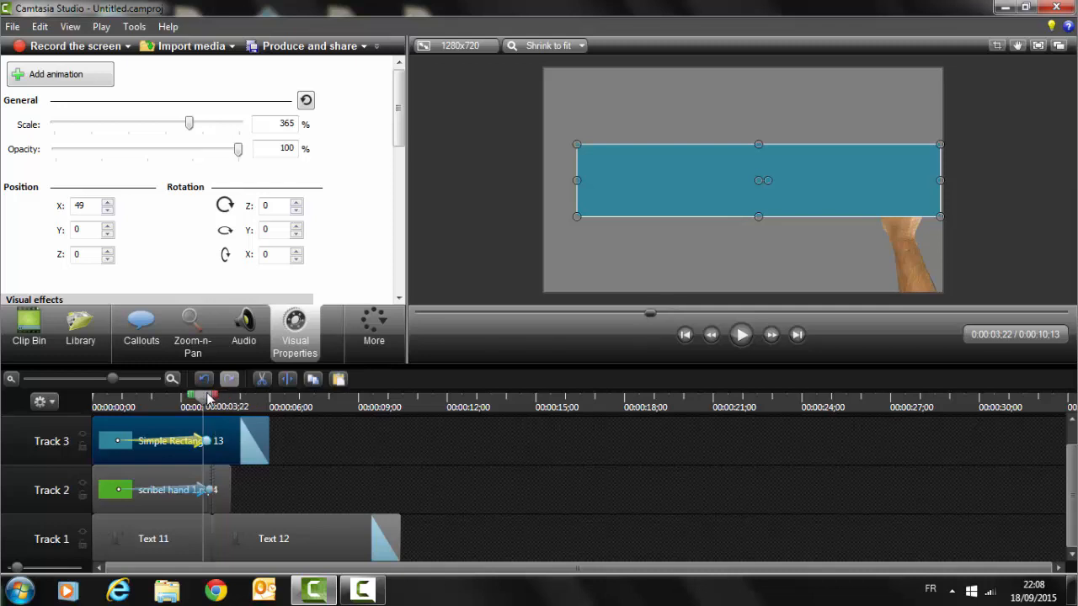
pyautogui.click(709, 336)
pyautogui.click(709, 336)
pyautogui.click(709, 336)
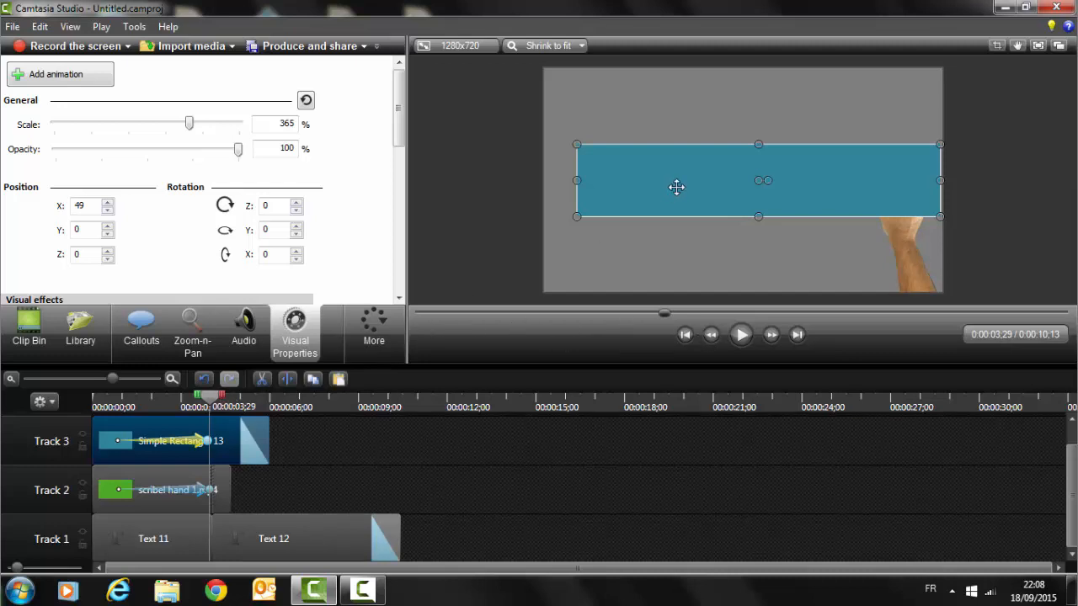
pyautogui.moveTo(677, 187); pyautogui.dragTo(1053, 190)
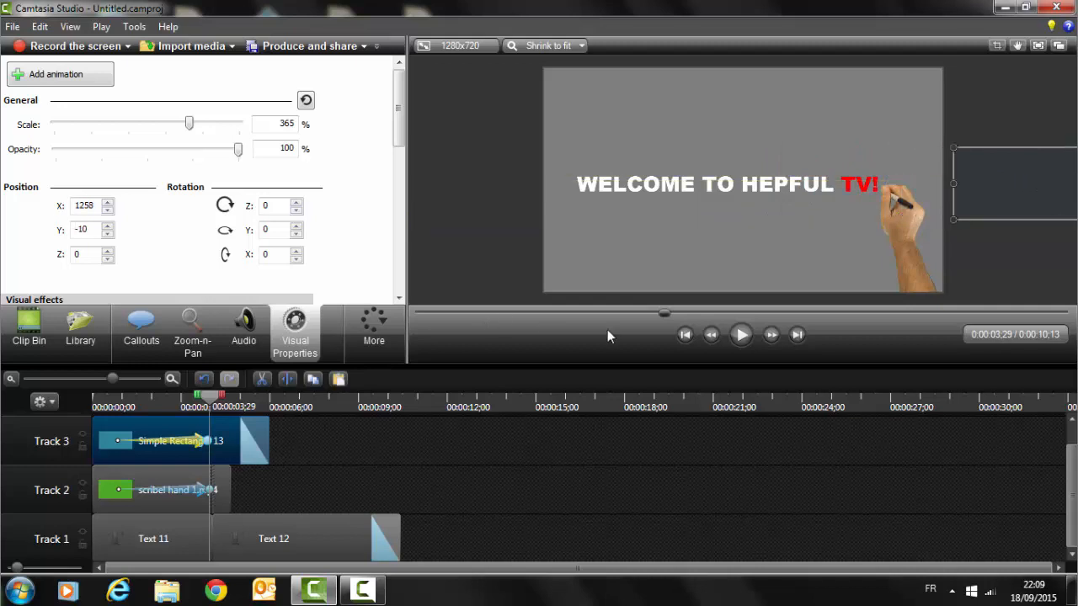
pyautogui.click(741, 334)
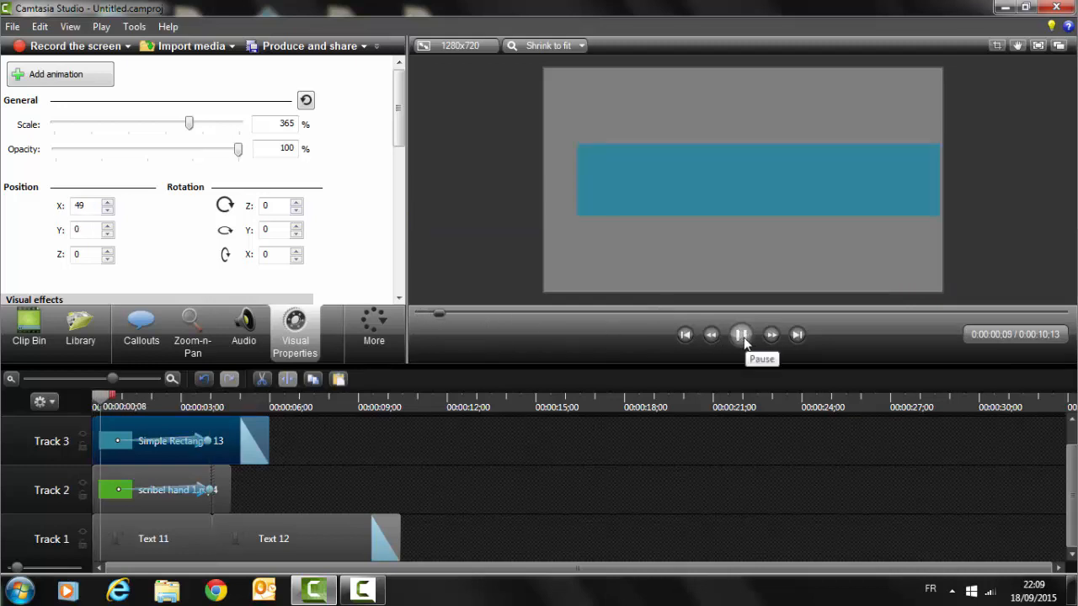
pyautogui.click(741, 337)
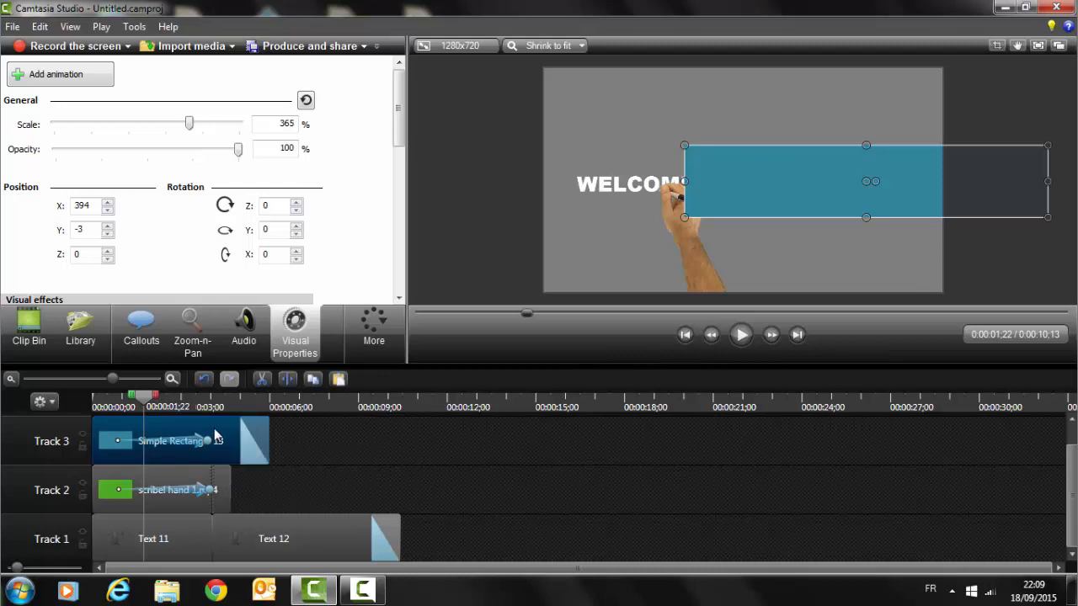
# Step: Swap the layer order so the hand clip is on Track 3 above the rectangle on Track 2, both starting at zero
pyautogui.moveTo(214, 436); pyautogui.dragTo(345, 488)
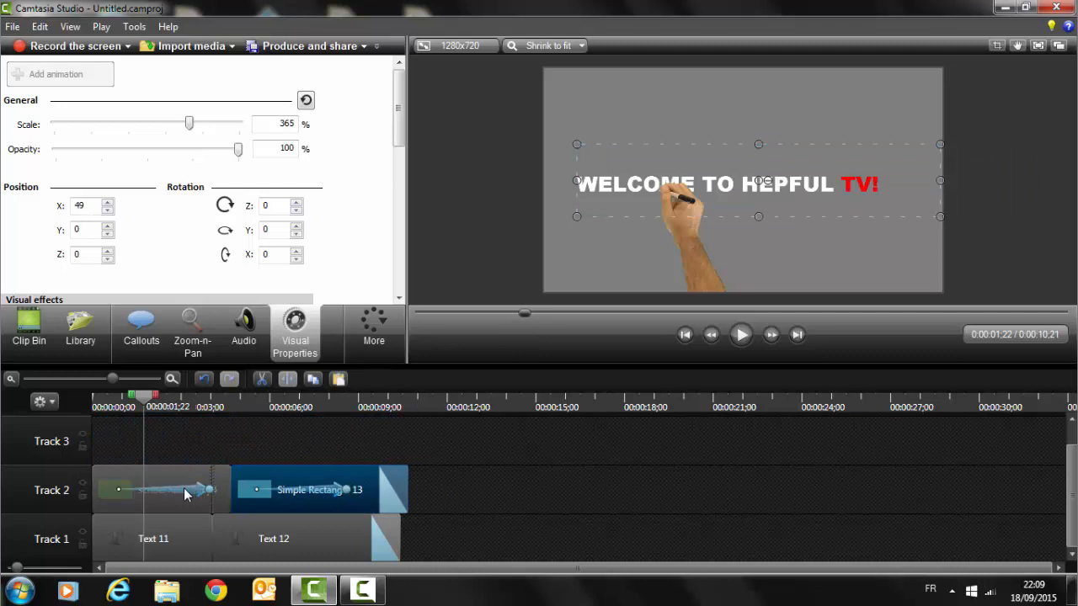
pyautogui.moveTo(179, 483); pyautogui.dragTo(190, 443)
pyautogui.moveTo(275, 476); pyautogui.dragTo(136, 471)
pyautogui.click(293, 476)
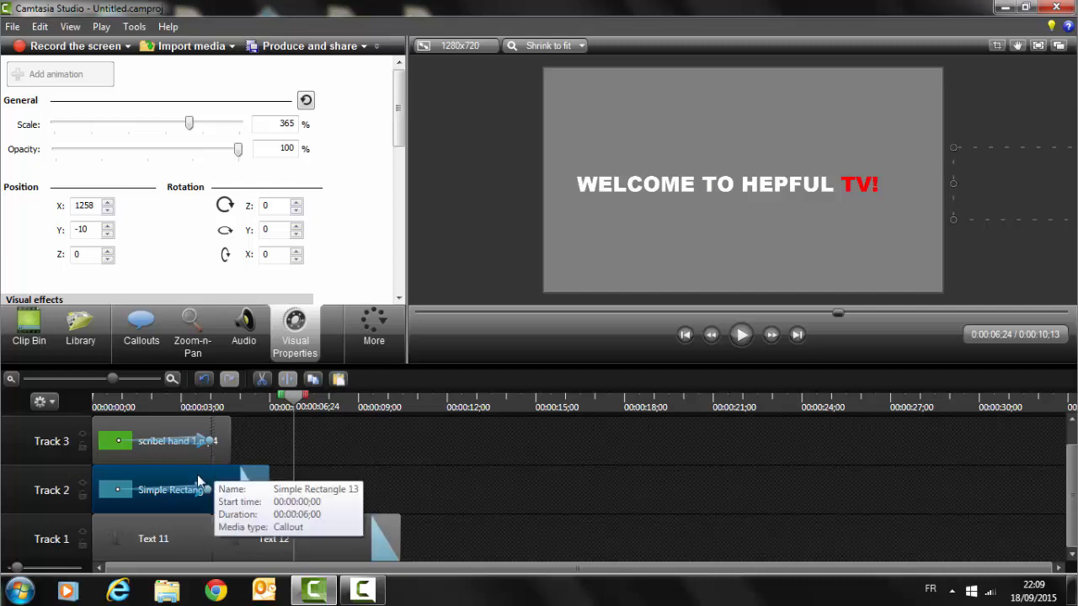
# Step: Fill the rectangle callout with the same grey as the canvas background and play the writing animation
pyautogui.click(142, 333)
pyautogui.click(135, 170)
pyautogui.click(106, 224)
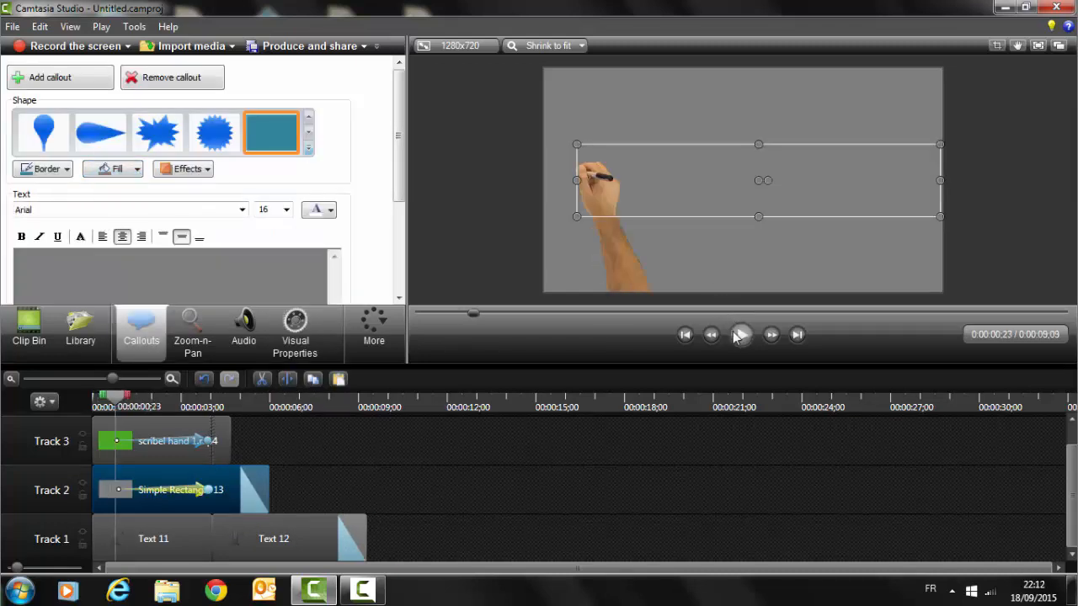
pyautogui.click(741, 335)
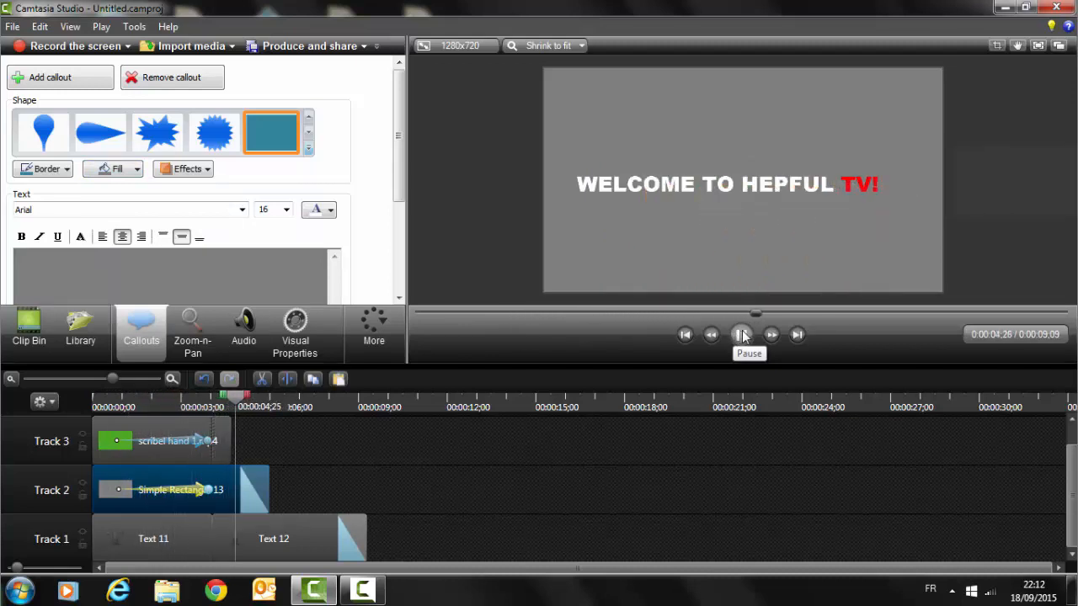
pyautogui.click(741, 334)
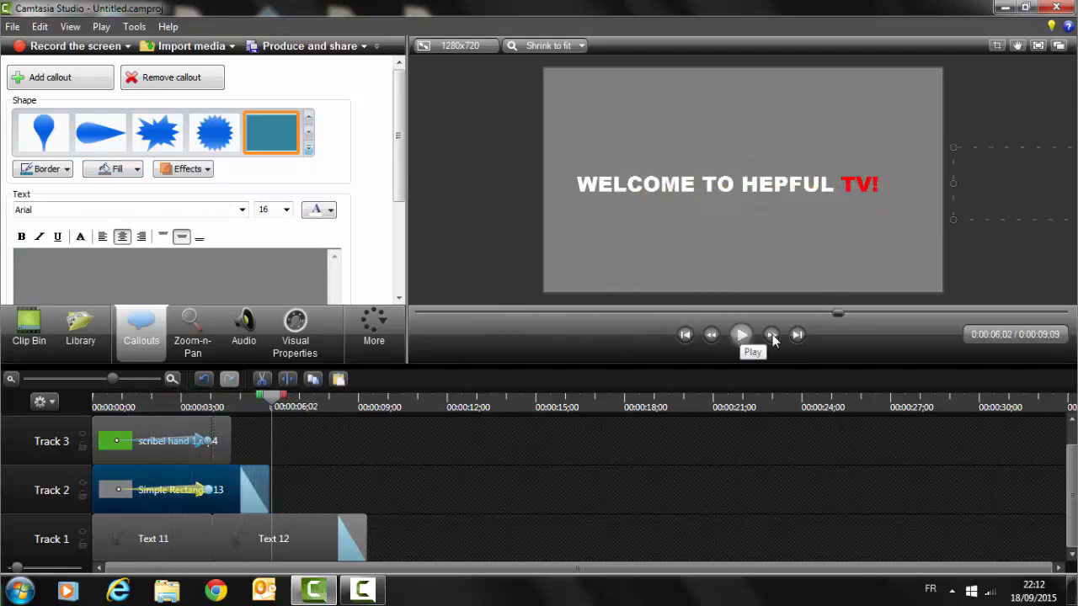
# Step: Add pen scratch 4.WAV on a new Track 4 and move it to start at 0:00:00;25, where the hand begins writing
pyautogui.scroll(1, 1076, 482)
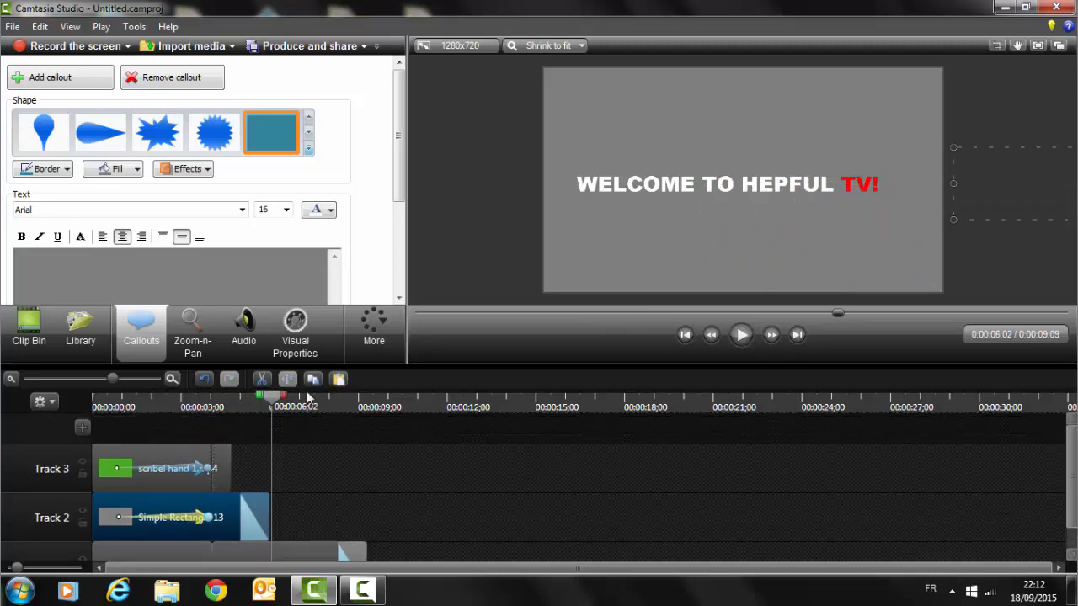
pyautogui.click(46, 341)
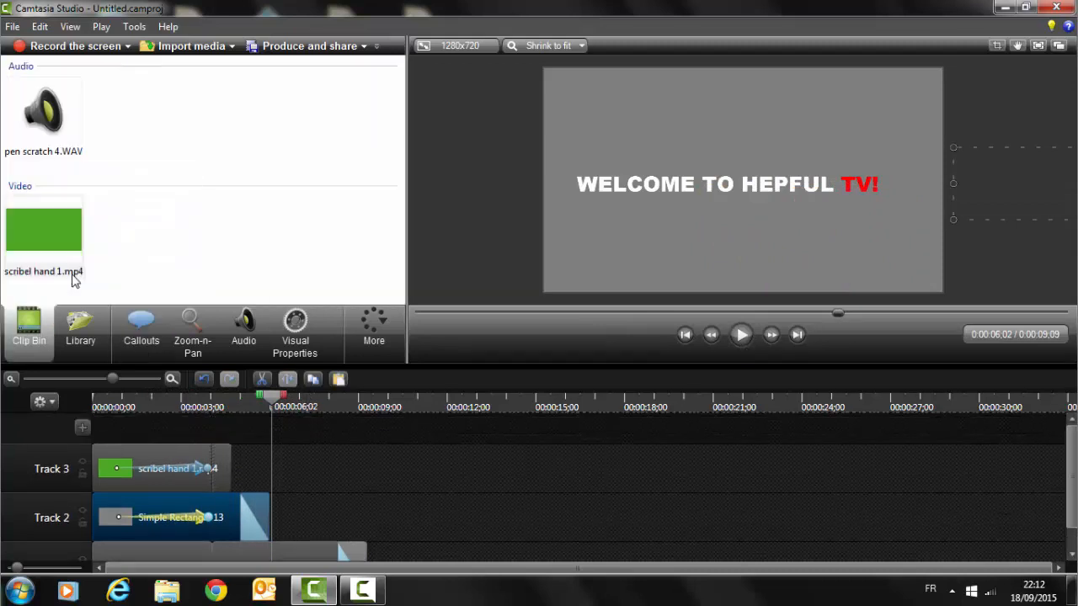
pyautogui.click(44, 141)
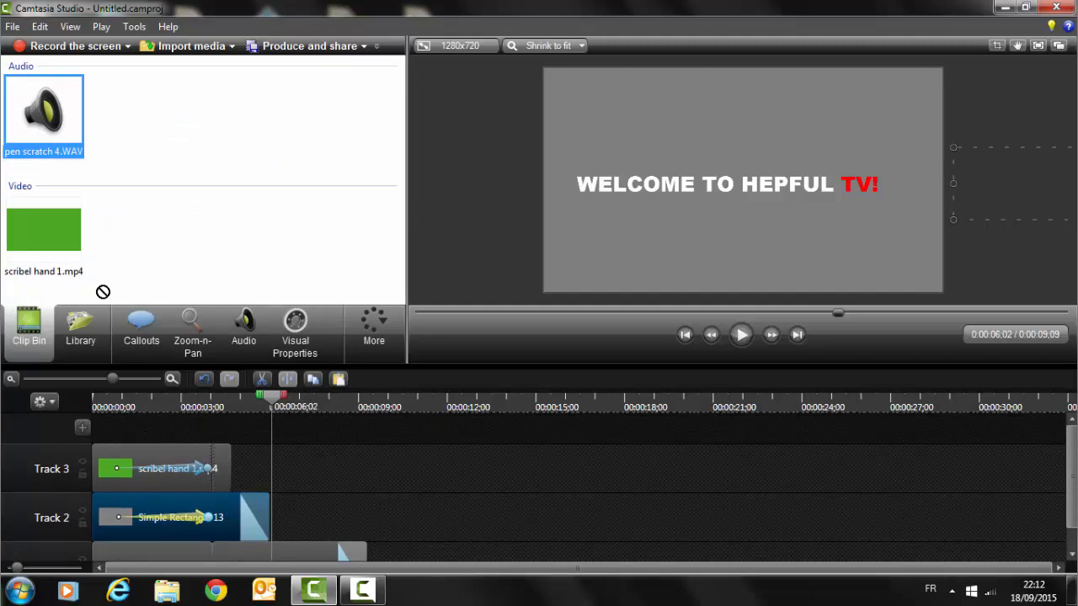
pyautogui.moveTo(119, 430); pyautogui.dragTo(119, 431)
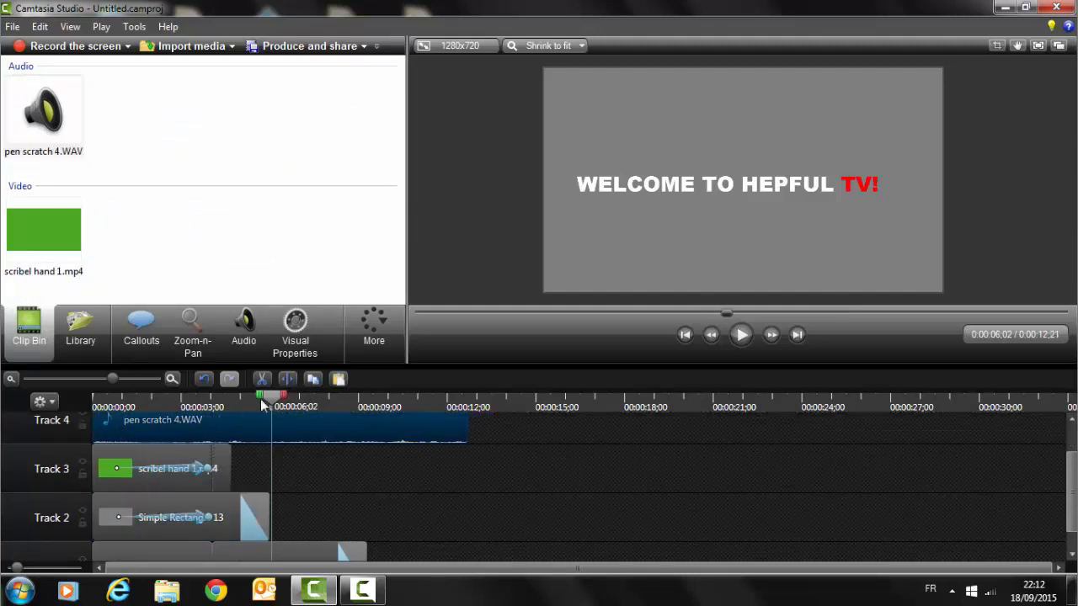
pyautogui.moveTo(274, 402); pyautogui.dragTo(117, 402)
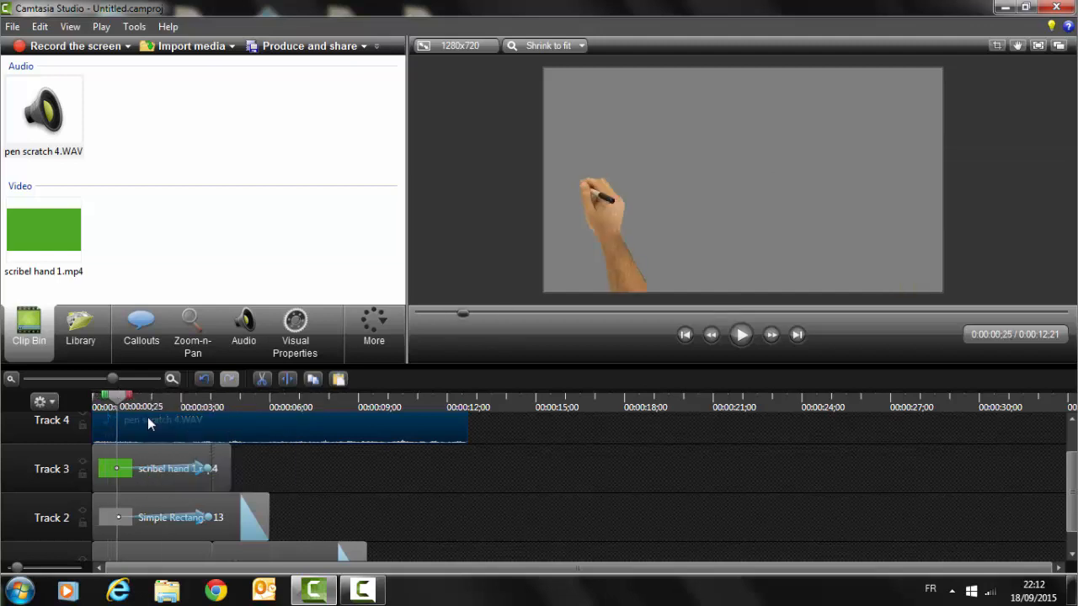
pyautogui.moveTo(148, 417); pyautogui.dragTo(169, 417)
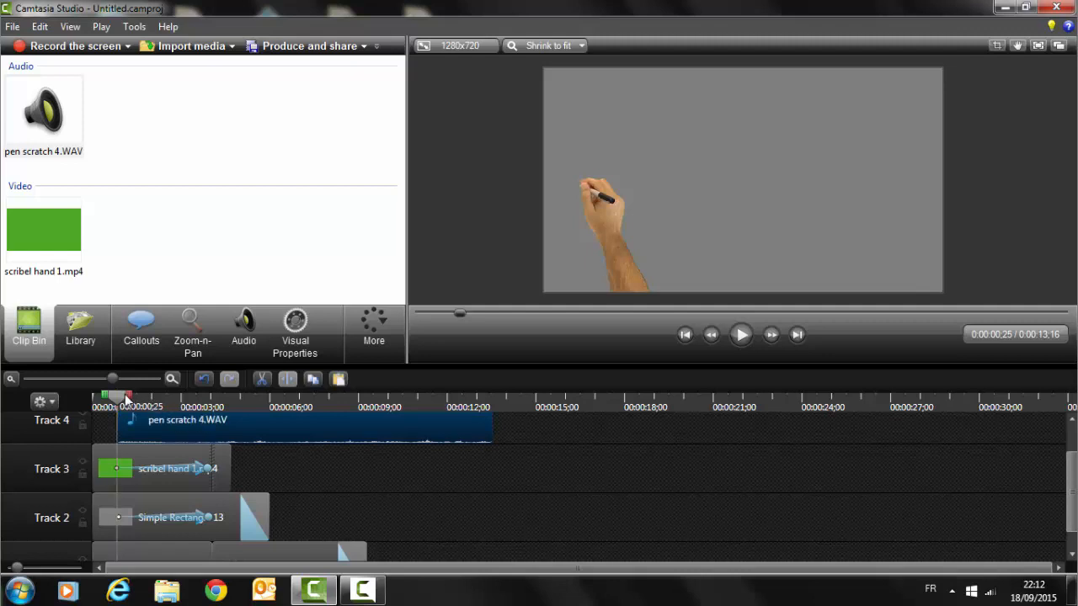
# Step: Split the pen scratch audio at 0:00:04;02, delete the part after it, and play the intro from the start
pyautogui.moveTo(126, 399); pyautogui.dragTo(217, 404)
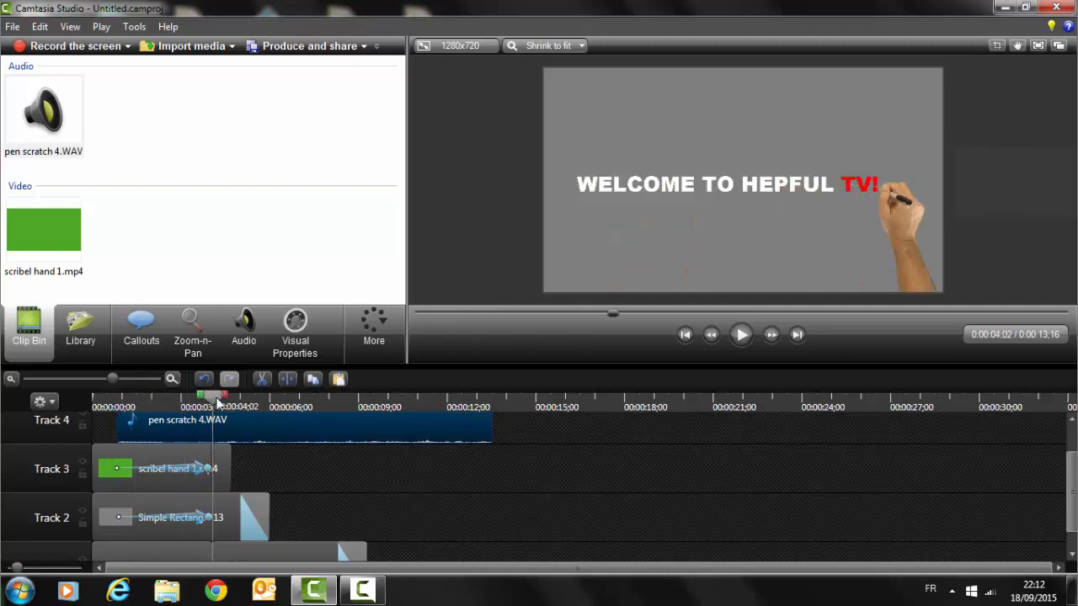
pyautogui.click(287, 379)
pyautogui.click(268, 418)
pyautogui.press('Delete')
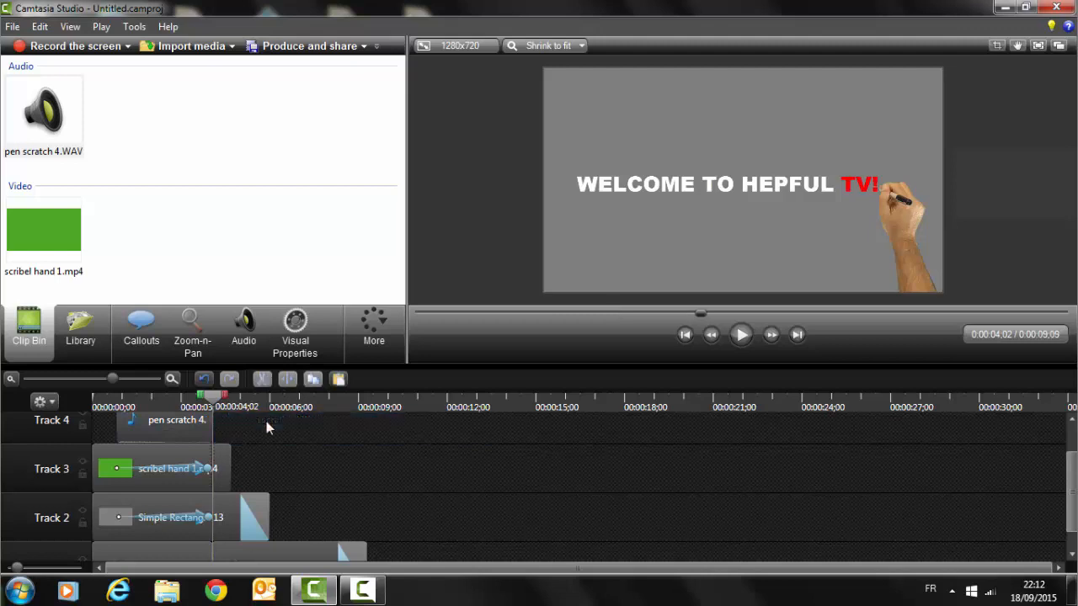
pyautogui.moveTo(219, 396); pyautogui.dragTo(81, 388)
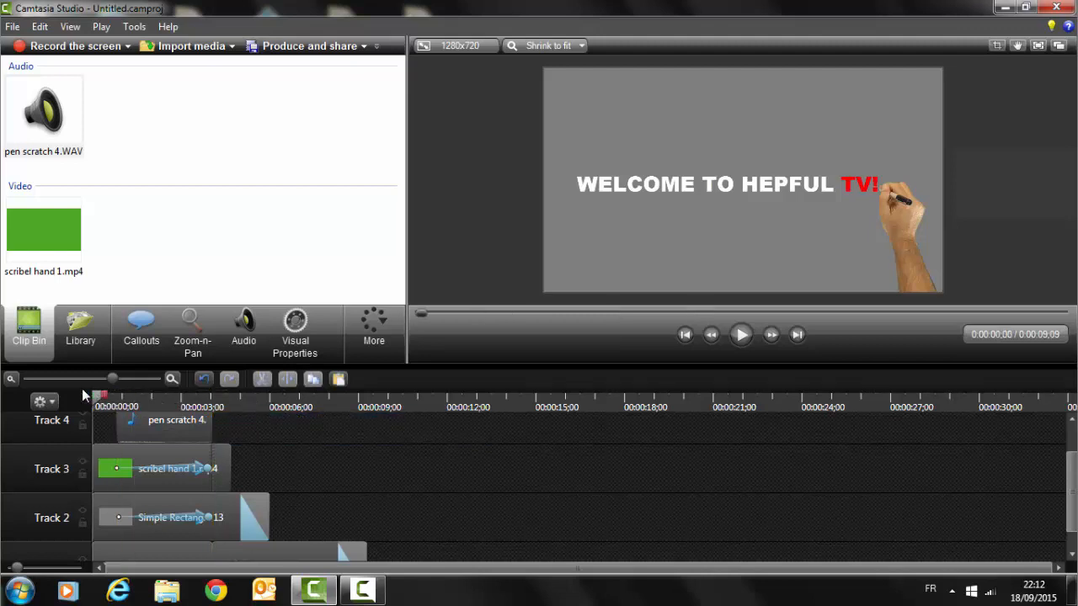
pyautogui.click(740, 336)
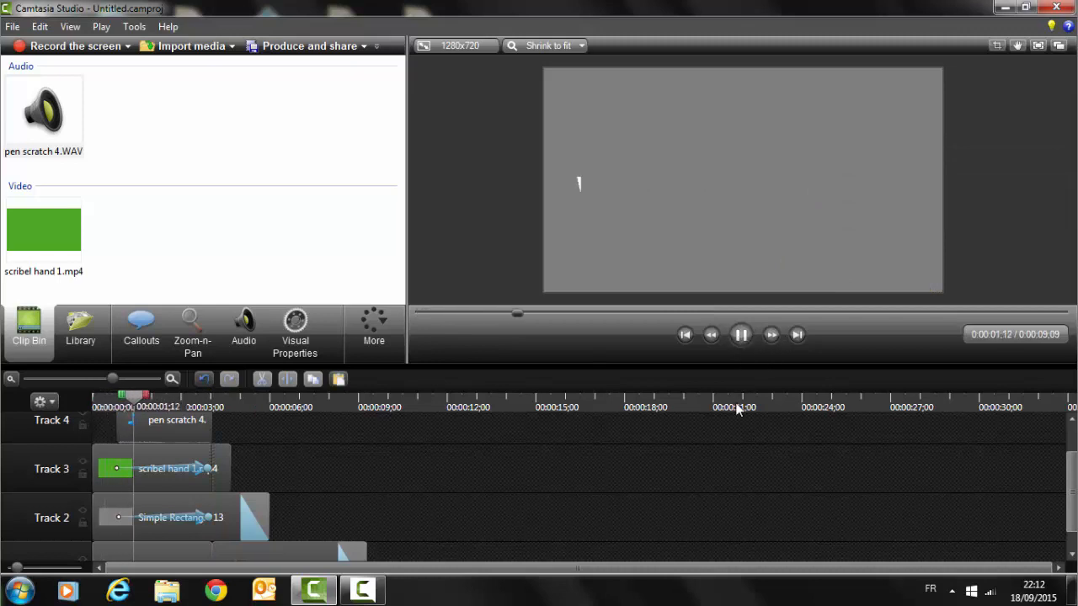